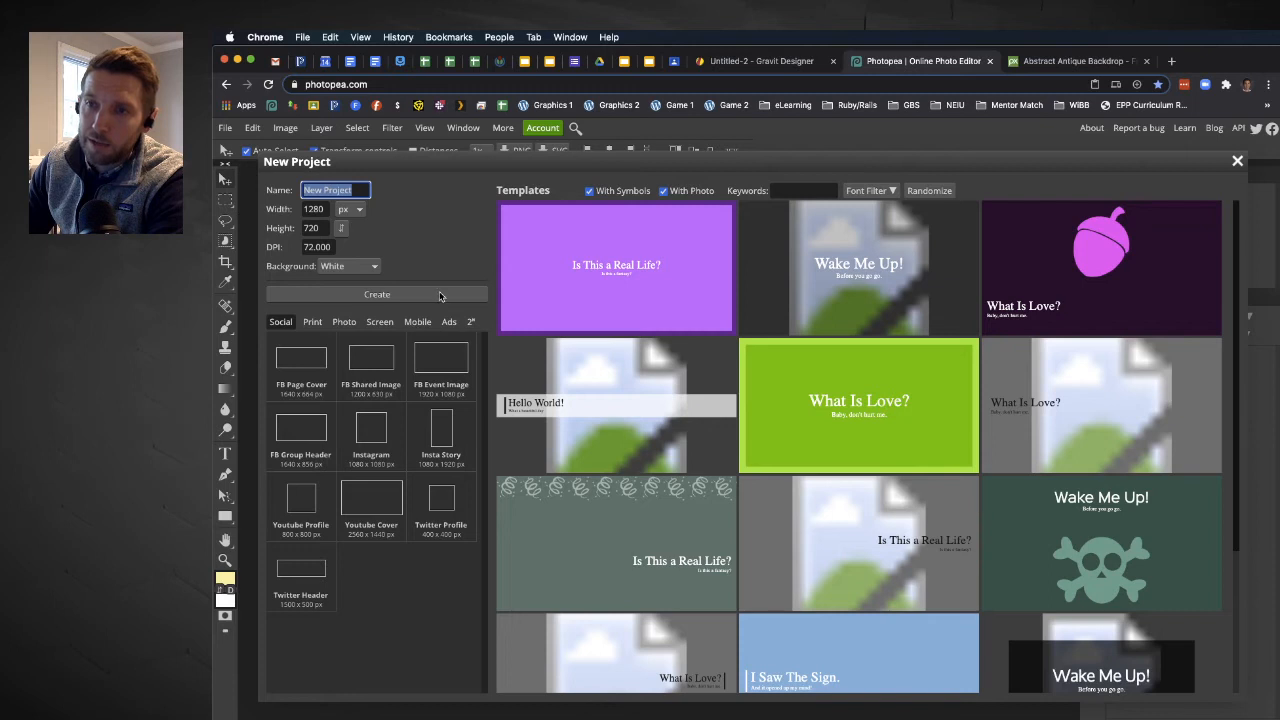
# Create a blank white 1080 × 1080 px project and copy the wooden plank photo from the Pixabay page.
pyautogui.click(435, 296)
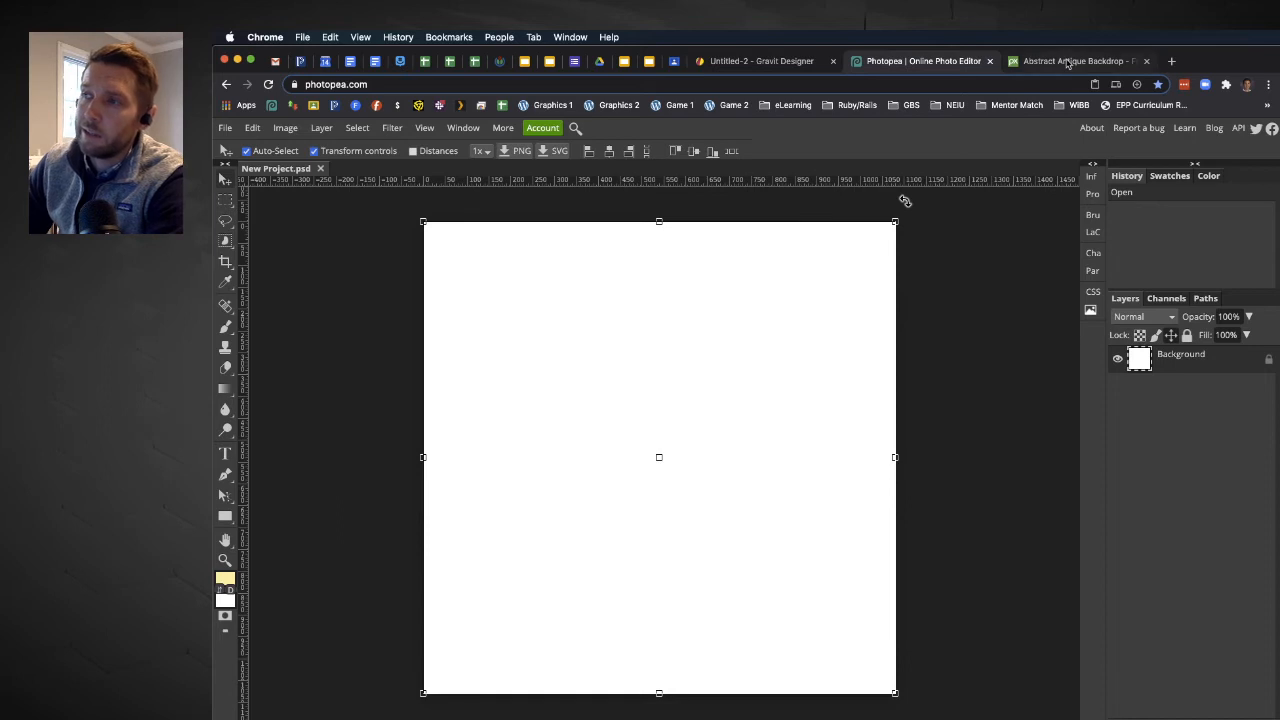
pyautogui.click(1068, 63)
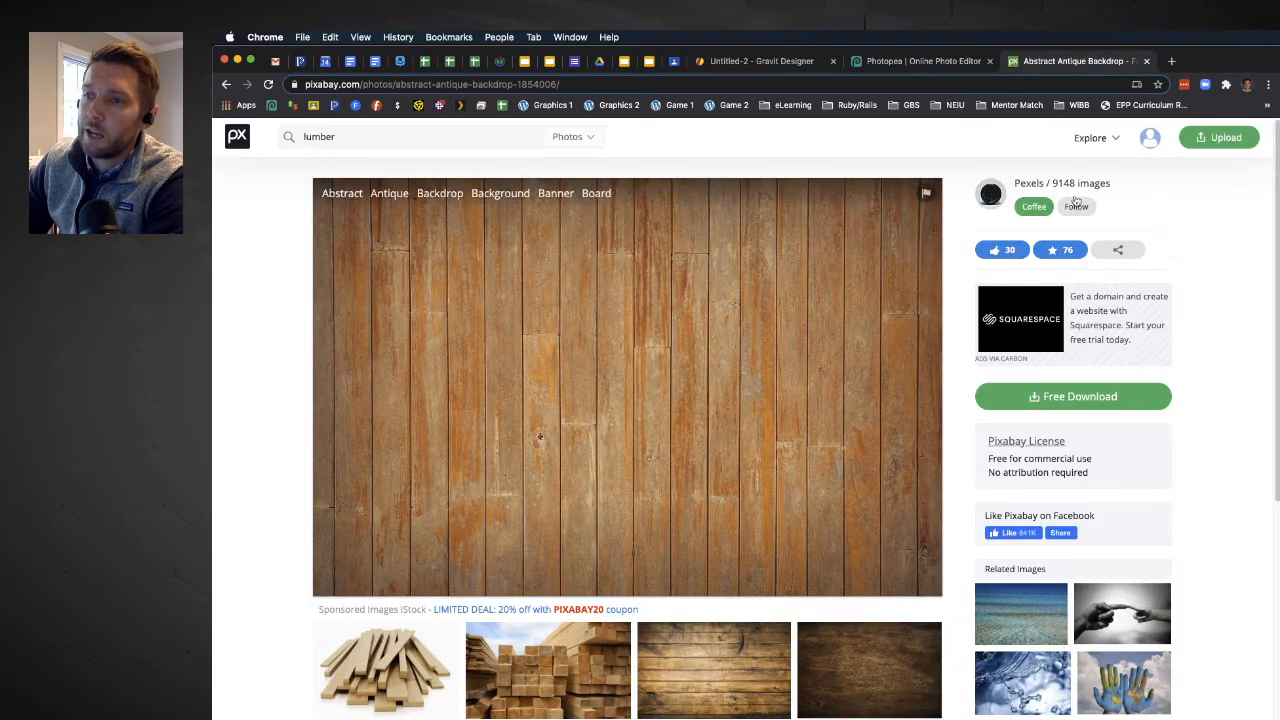
pyautogui.rightClick(703, 280)
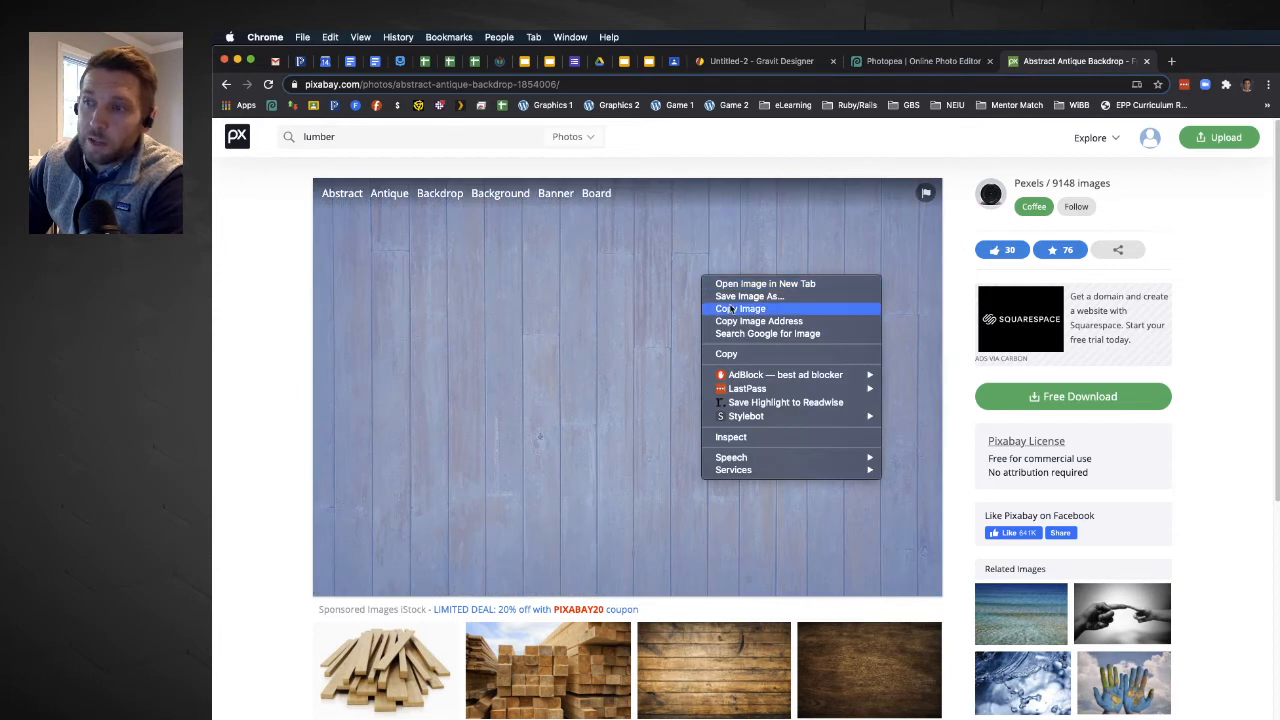
pyautogui.click(738, 309)
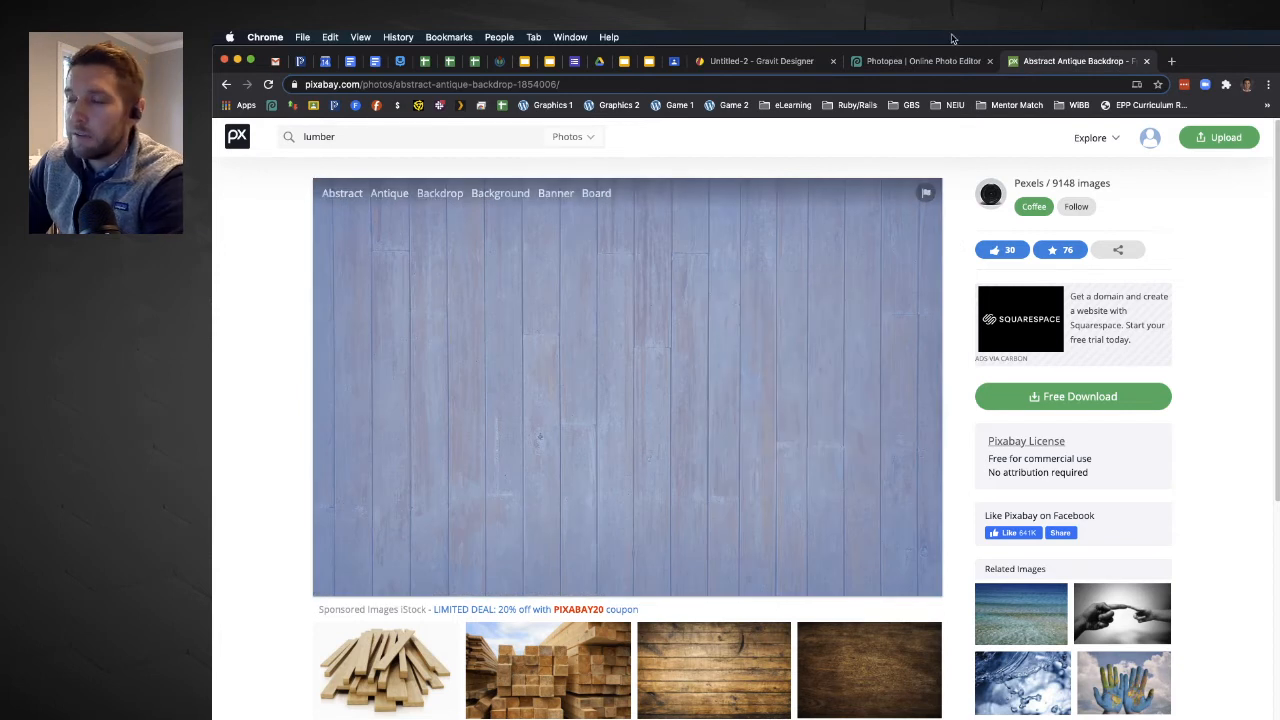
# Switch back to Photopea and paste the copied wood photo into the new project as its own layer.
pyautogui.click(938, 62)
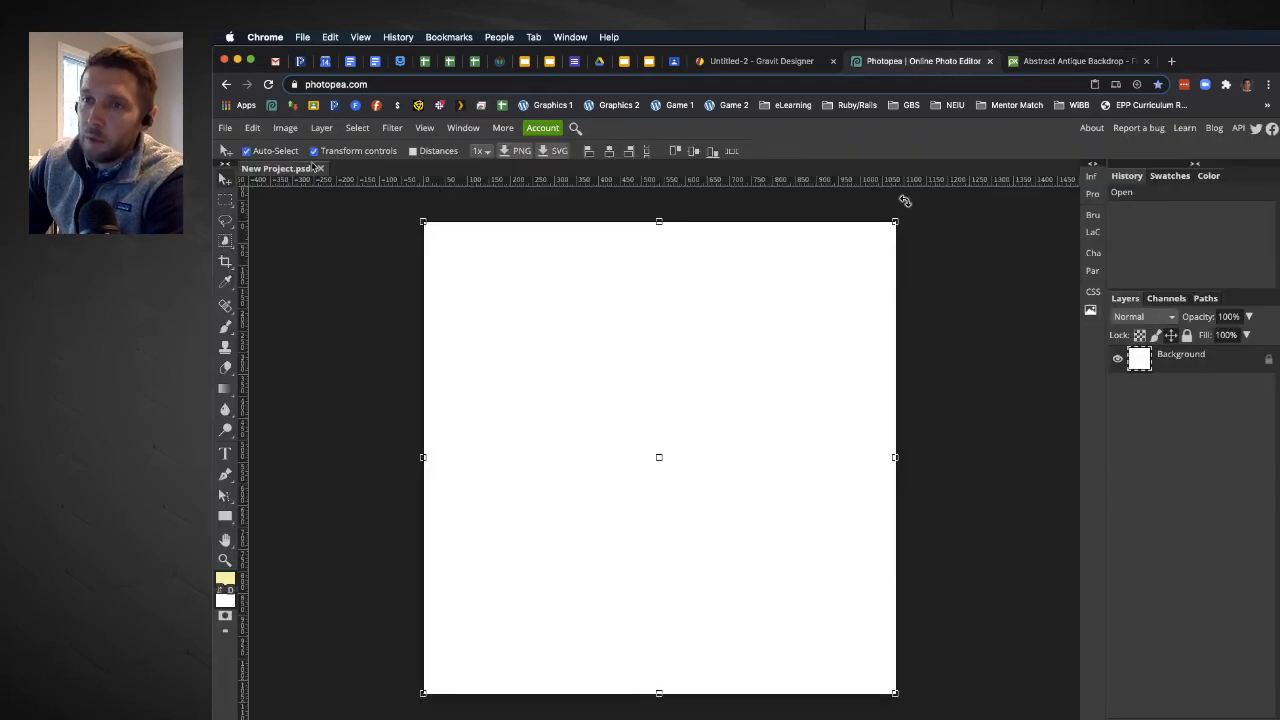
pyautogui.click(225, 128)
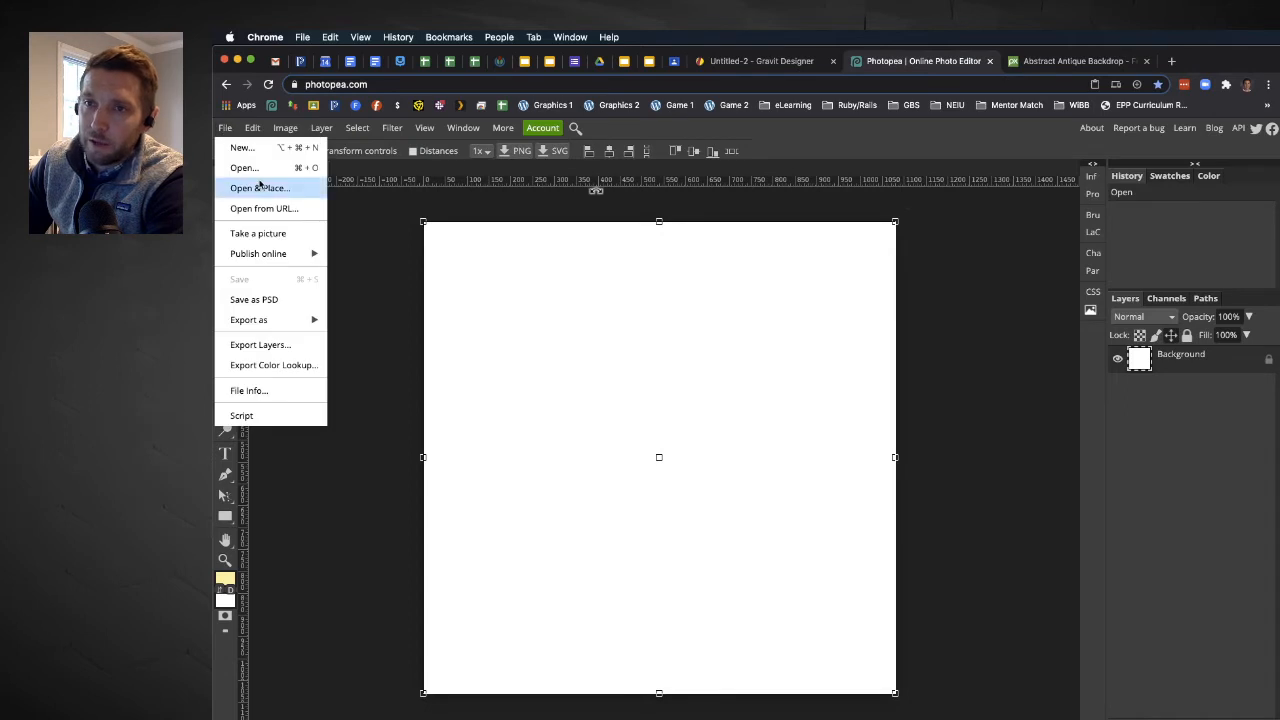
pyautogui.click(504, 281)
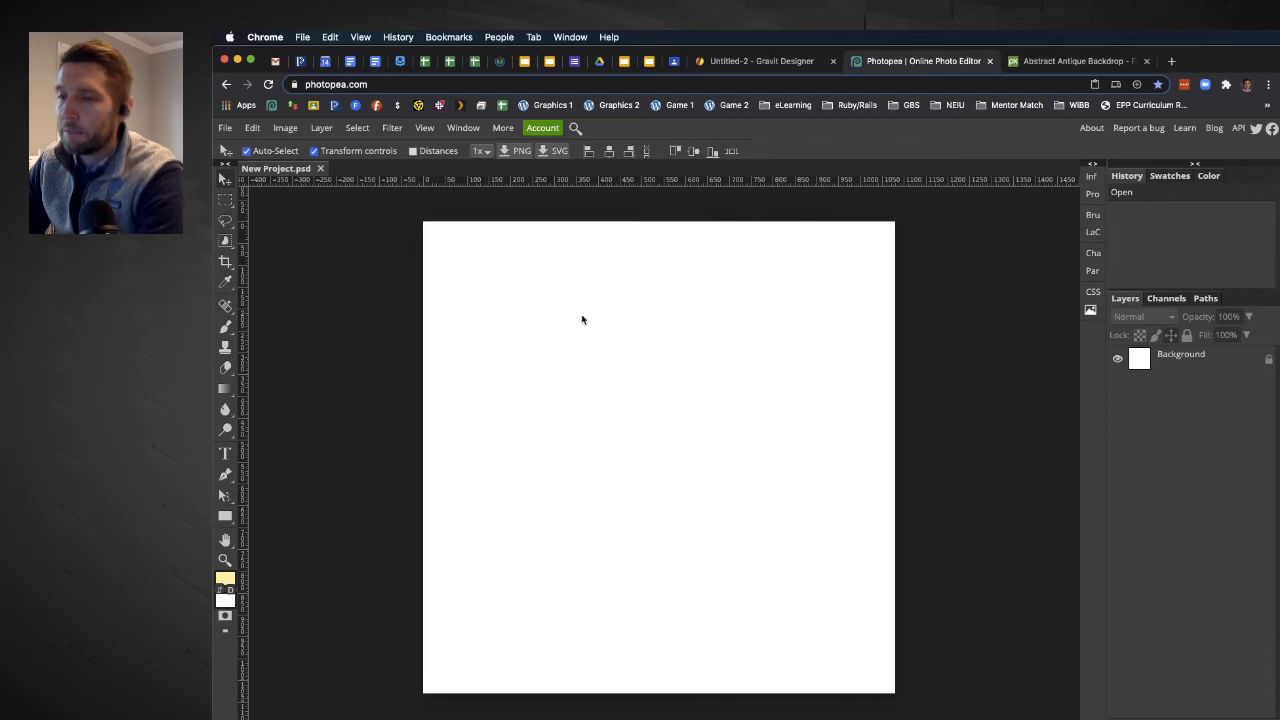
pyautogui.press('super+v')
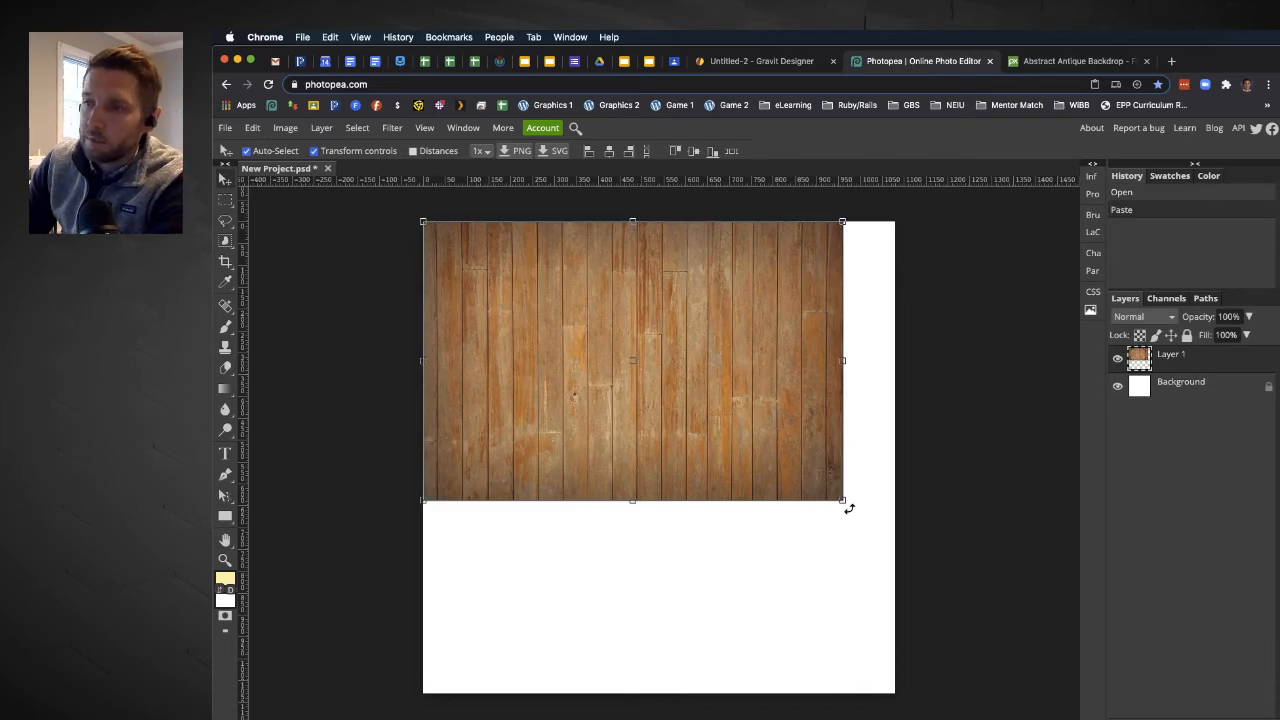
# Stretch the wood layer to 1080 × 1080 px so it fills the canvas, and turn off the transform controls.
pyautogui.moveTo(842, 502); pyautogui.dragTo(895, 697)
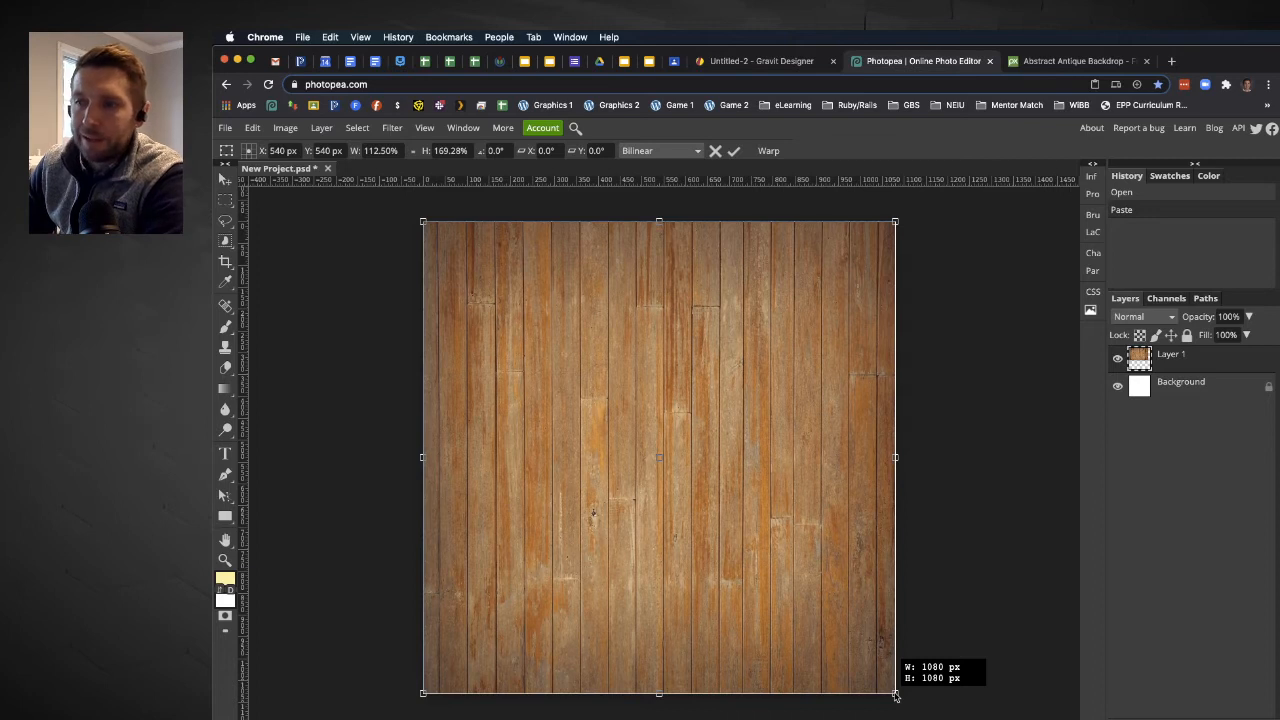
pyautogui.moveTo(895, 697); pyautogui.dragTo(895, 697)
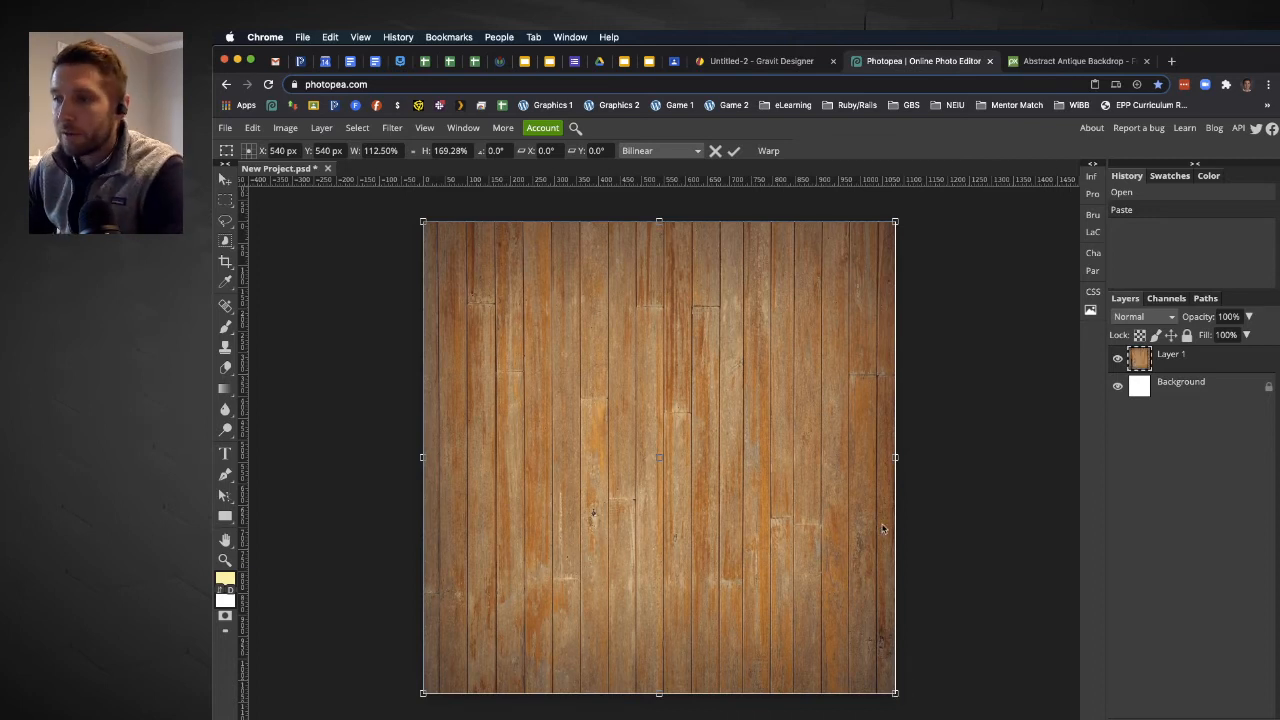
pyautogui.click(734, 151)
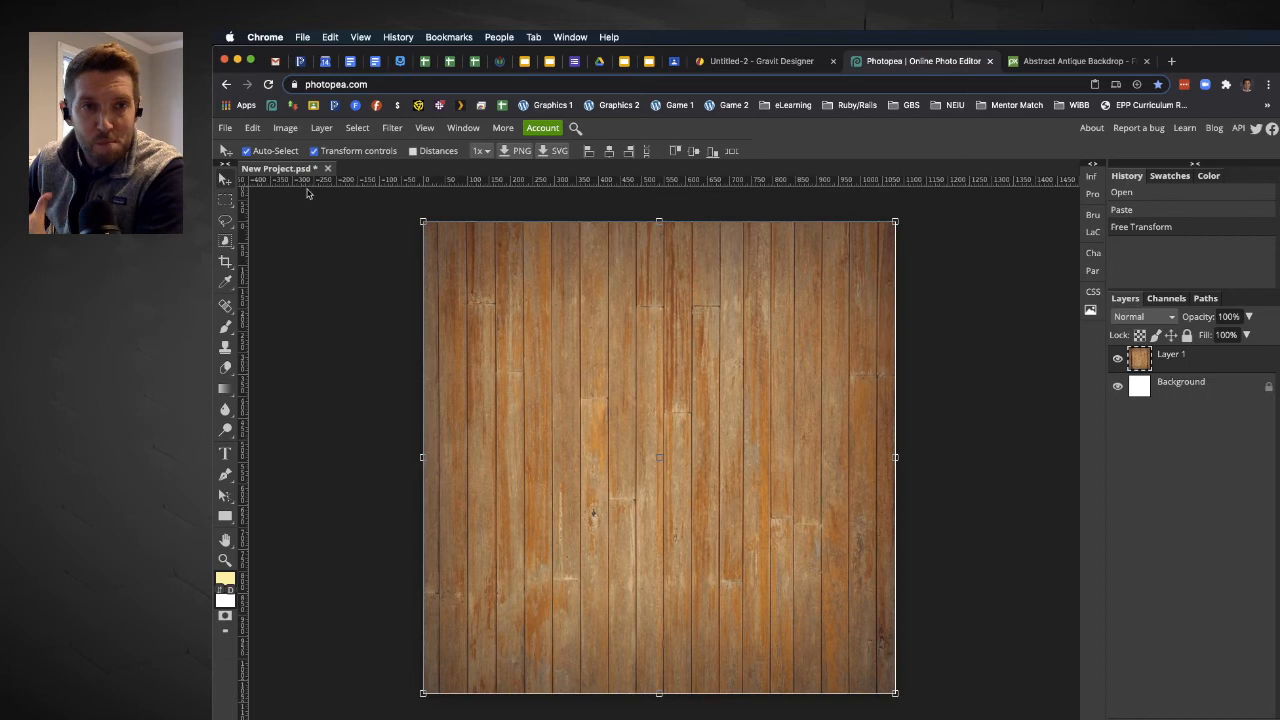
pyautogui.click(314, 151)
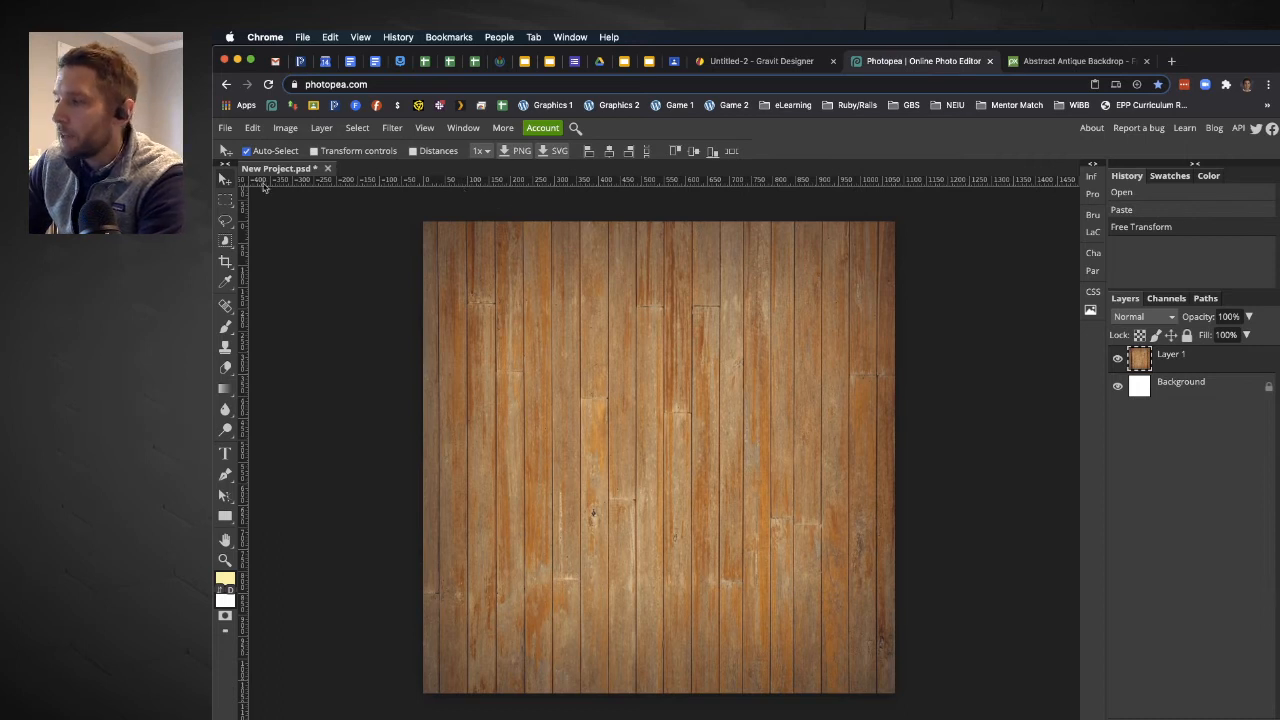
# Place Double Circle Logo.png from the Desktop over the wood at its original size.
pyautogui.click(225, 128)
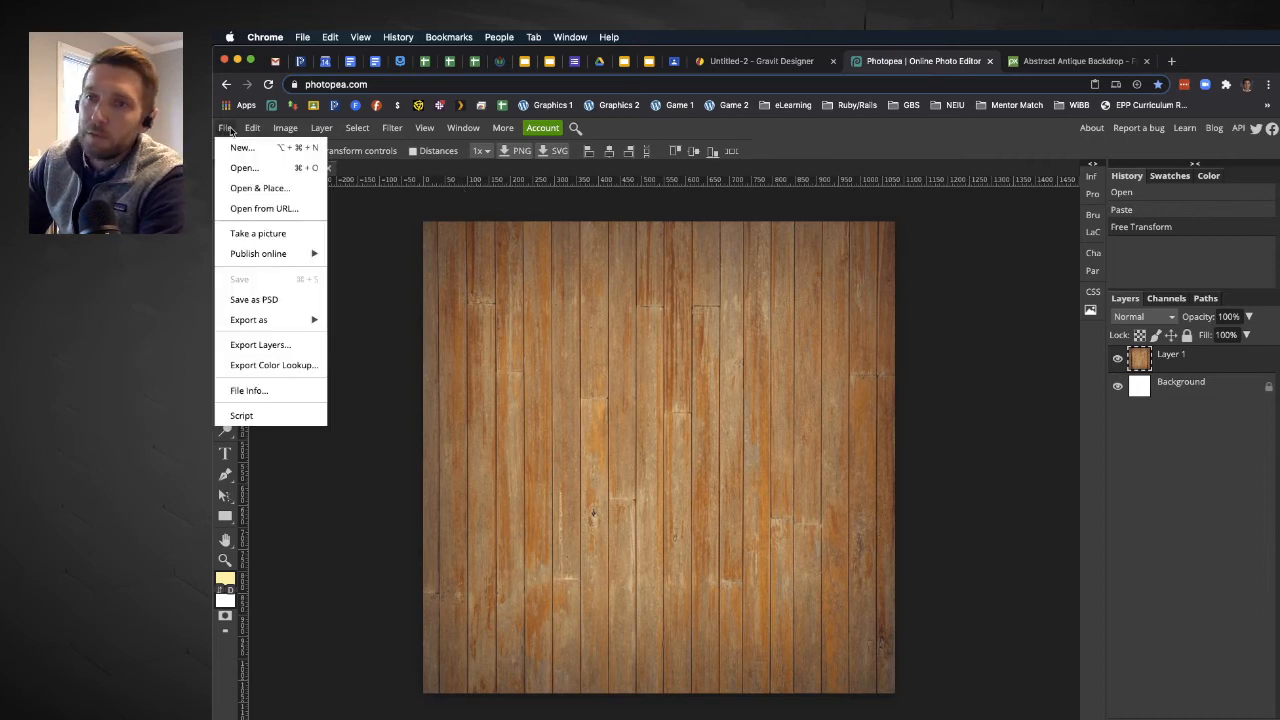
pyautogui.click(285, 188)
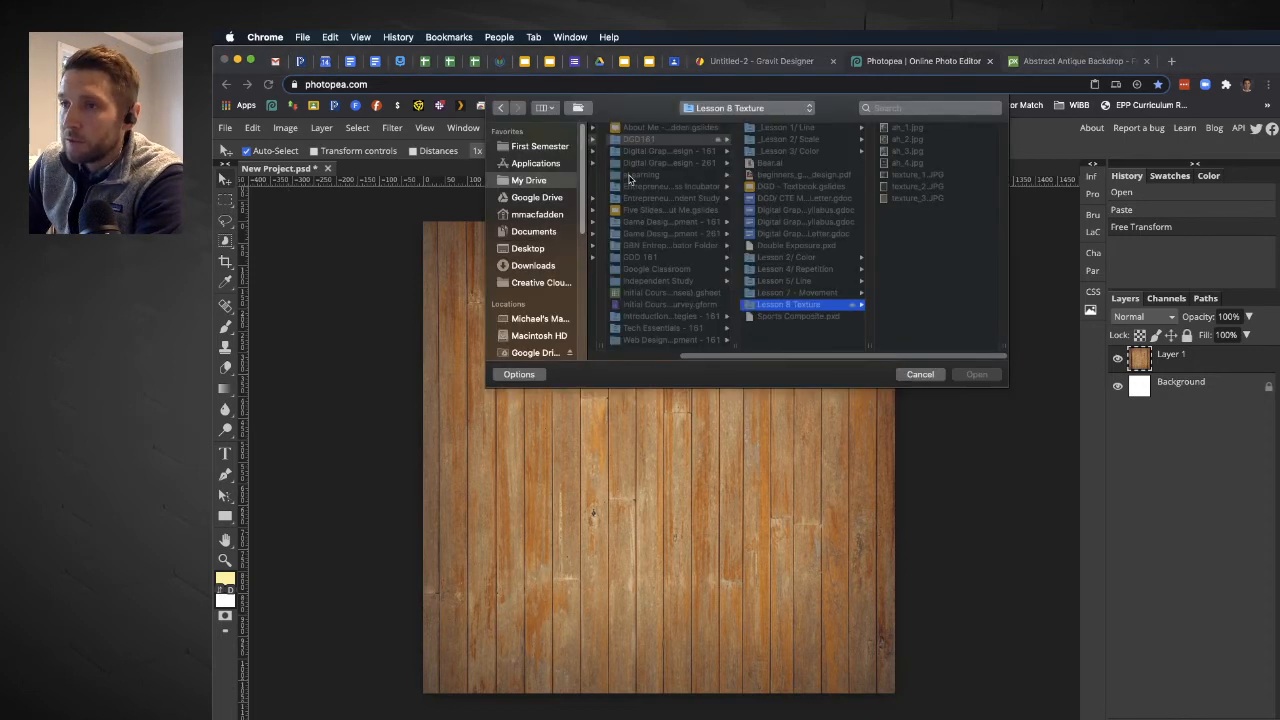
pyautogui.click(628, 175)
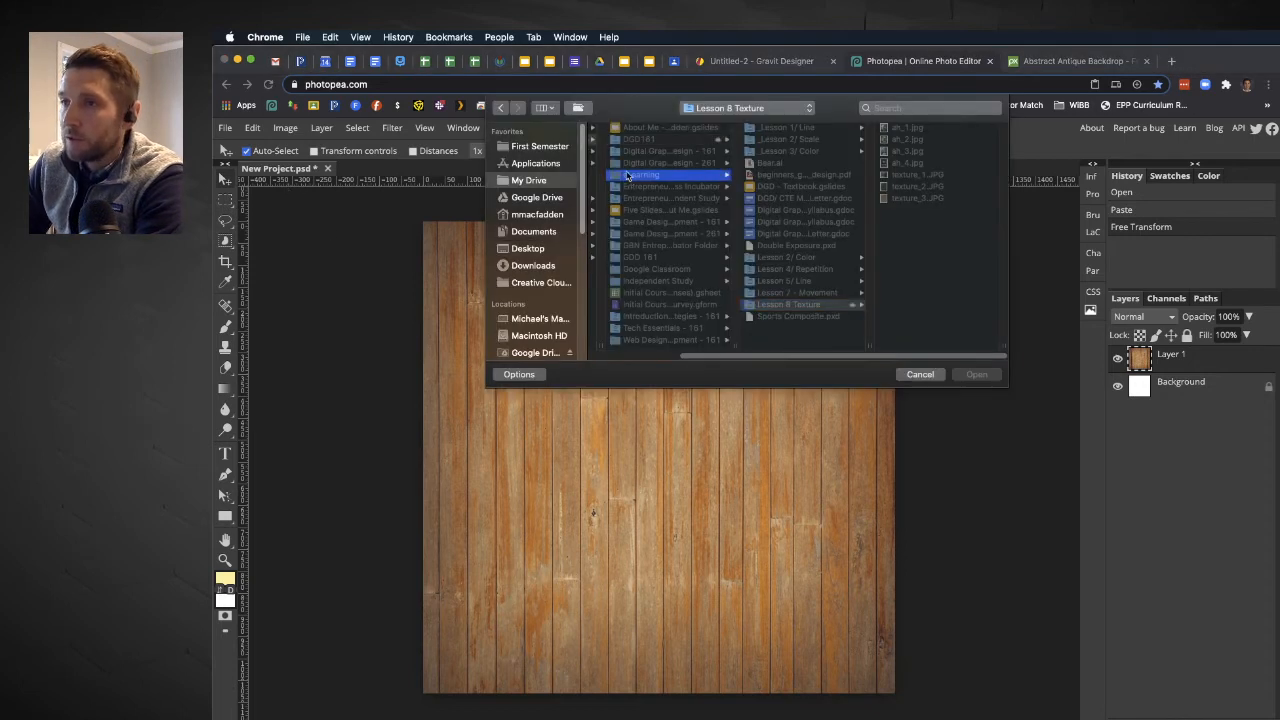
pyautogui.click(542, 248)
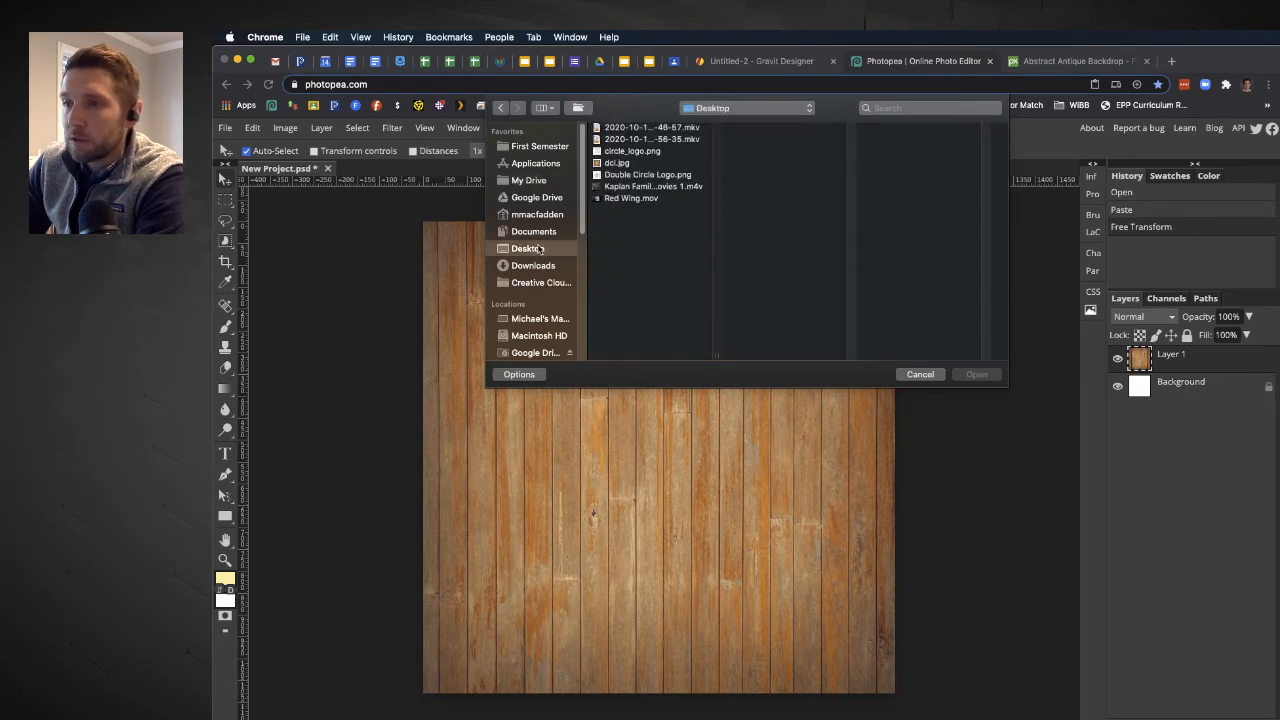
pyautogui.click(637, 176)
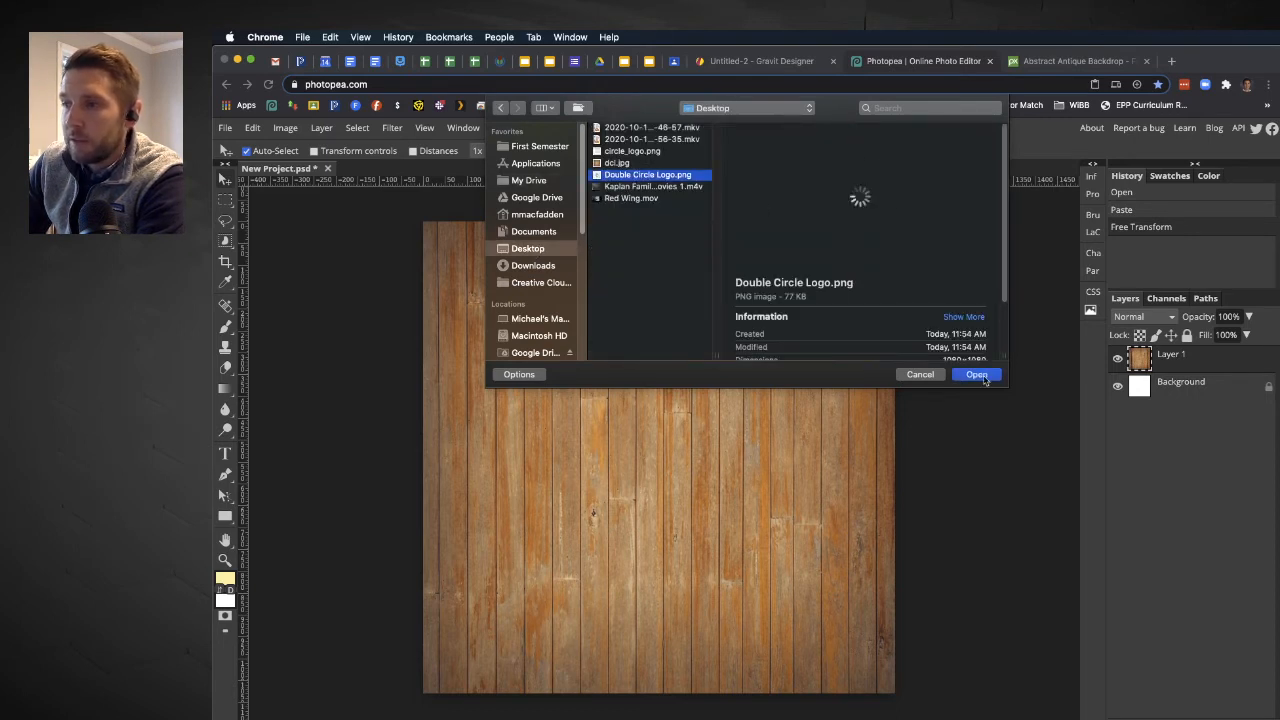
pyautogui.click(975, 375)
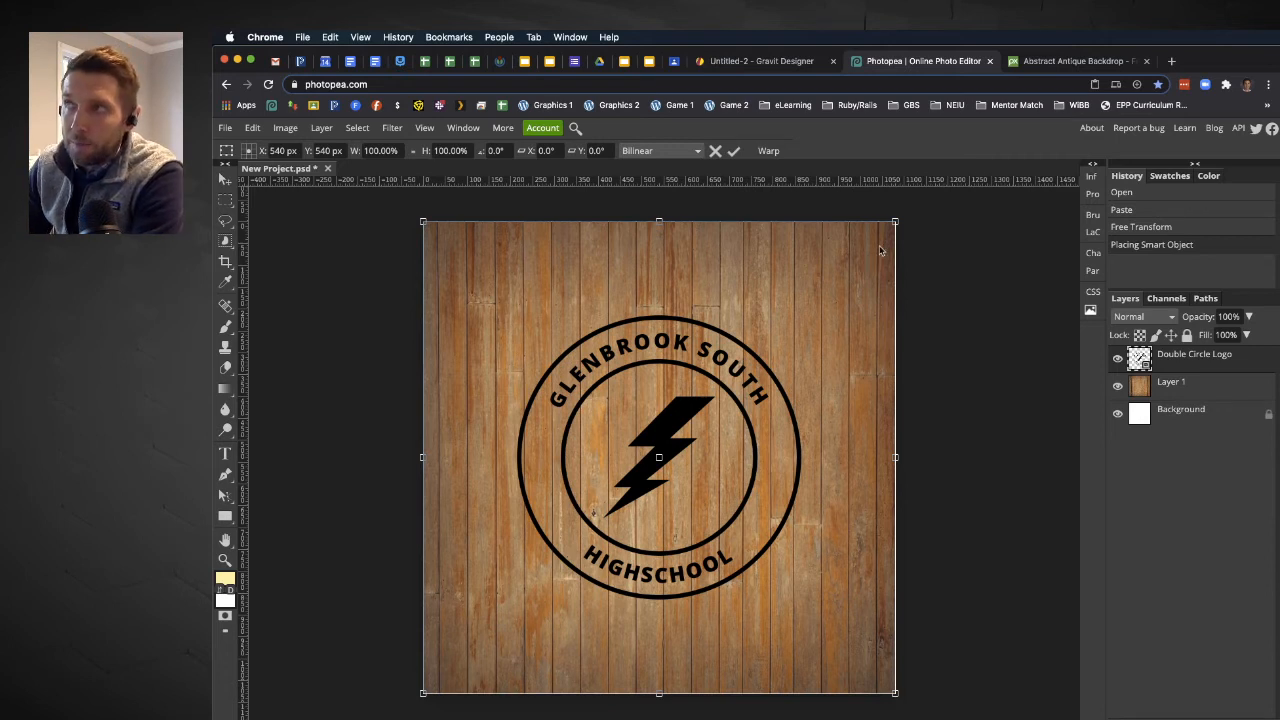
pyautogui.click(735, 151)
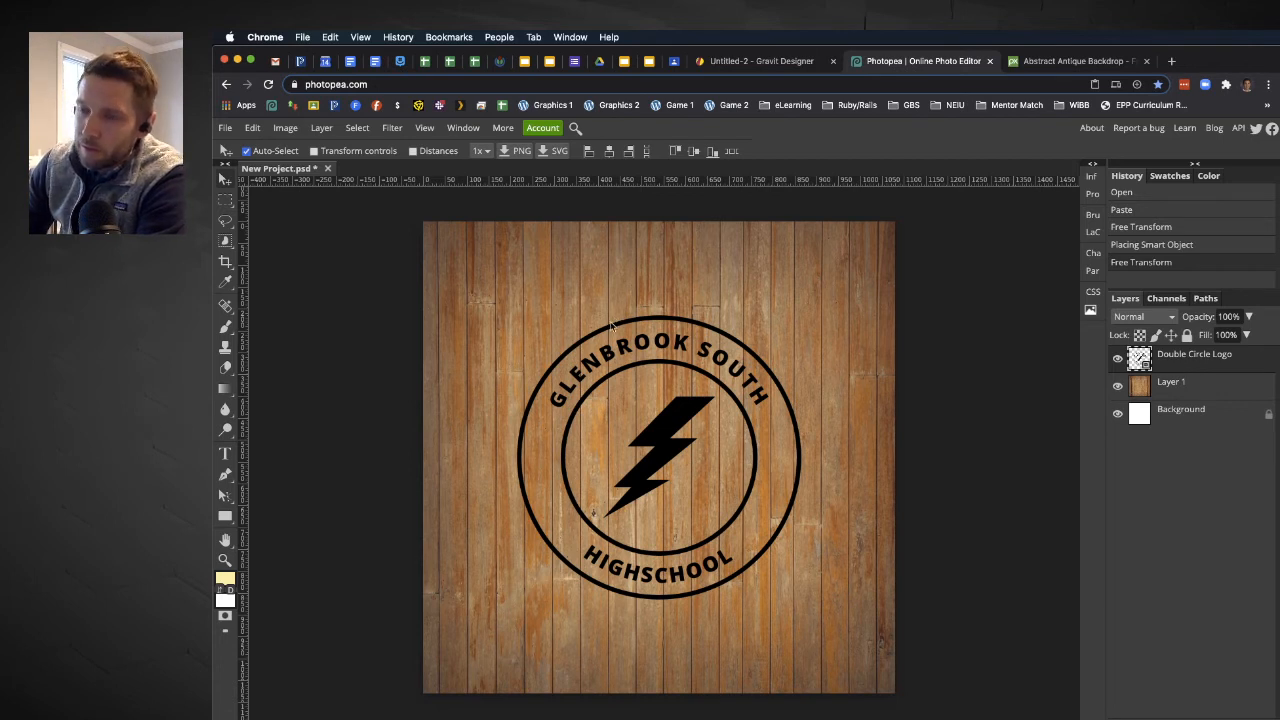
# Invert the colors of the Double Circle Logo layer.
pyautogui.click(285, 128)
pyautogui.moveTo(342, 147)
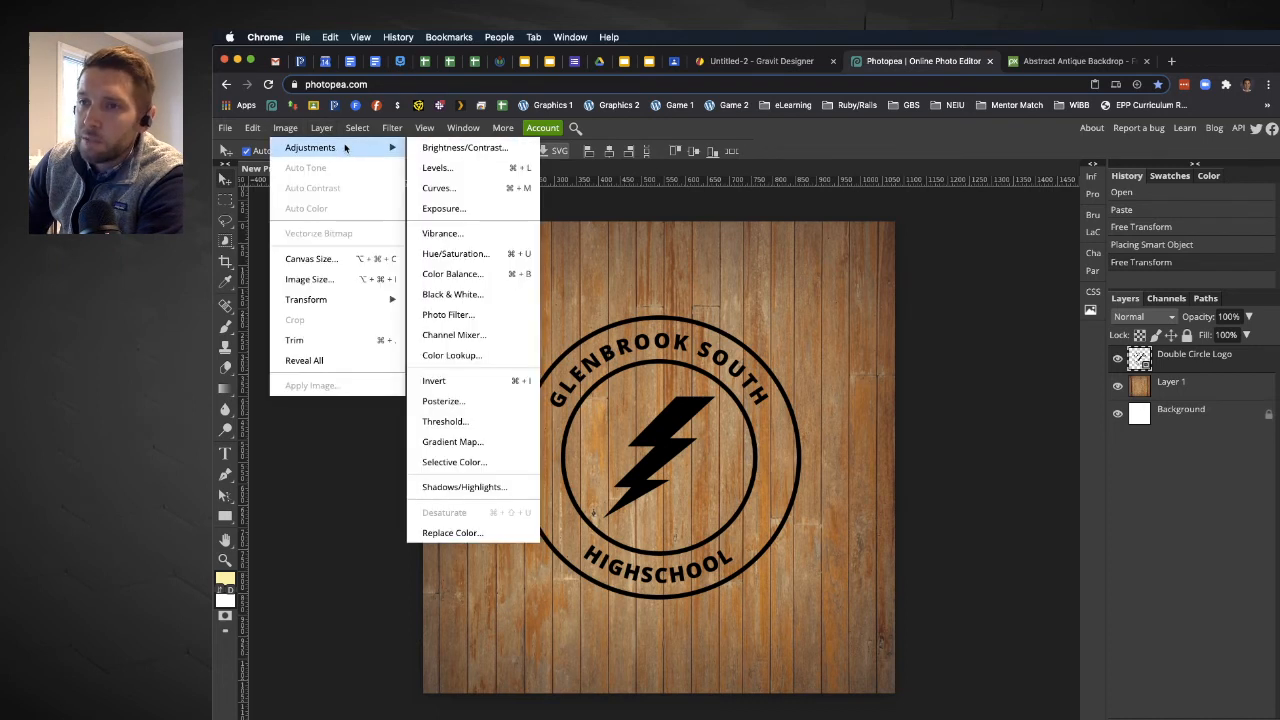
pyautogui.click(481, 380)
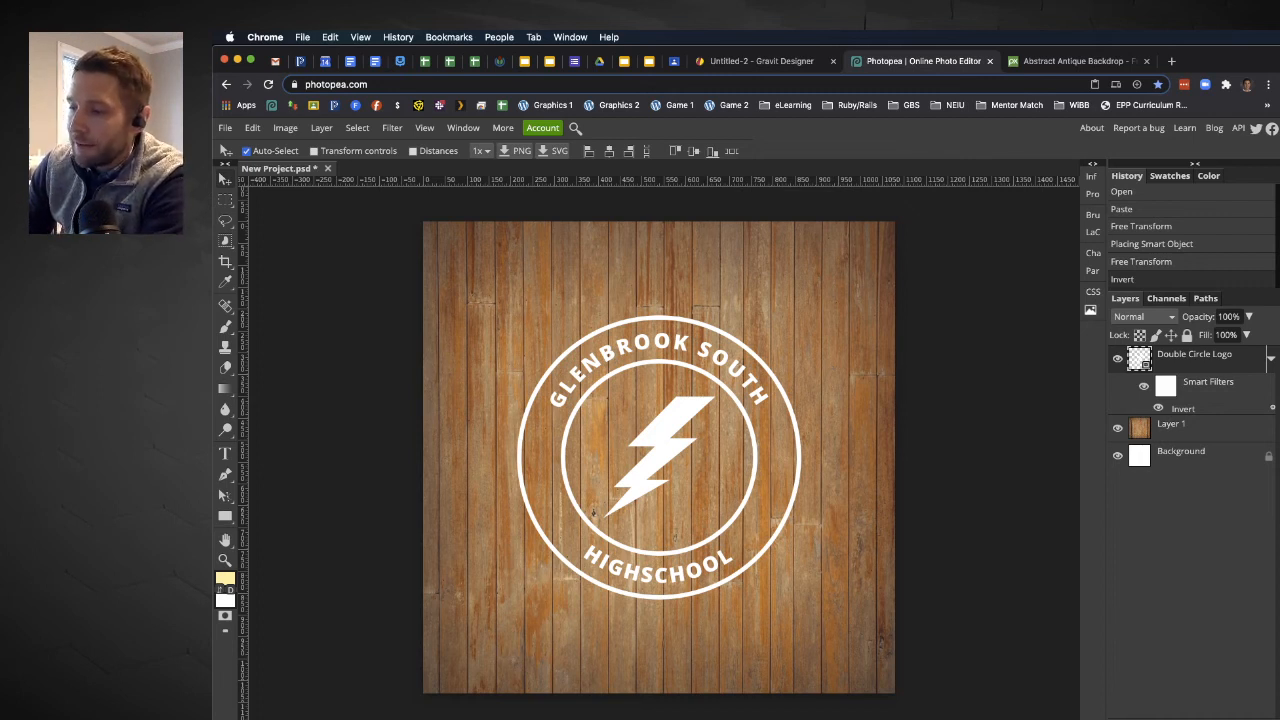
# In the logo layer's blending options, set the Blend If background range to 91–194 and the opacity to 94%.
pyautogui.click(1200, 714)
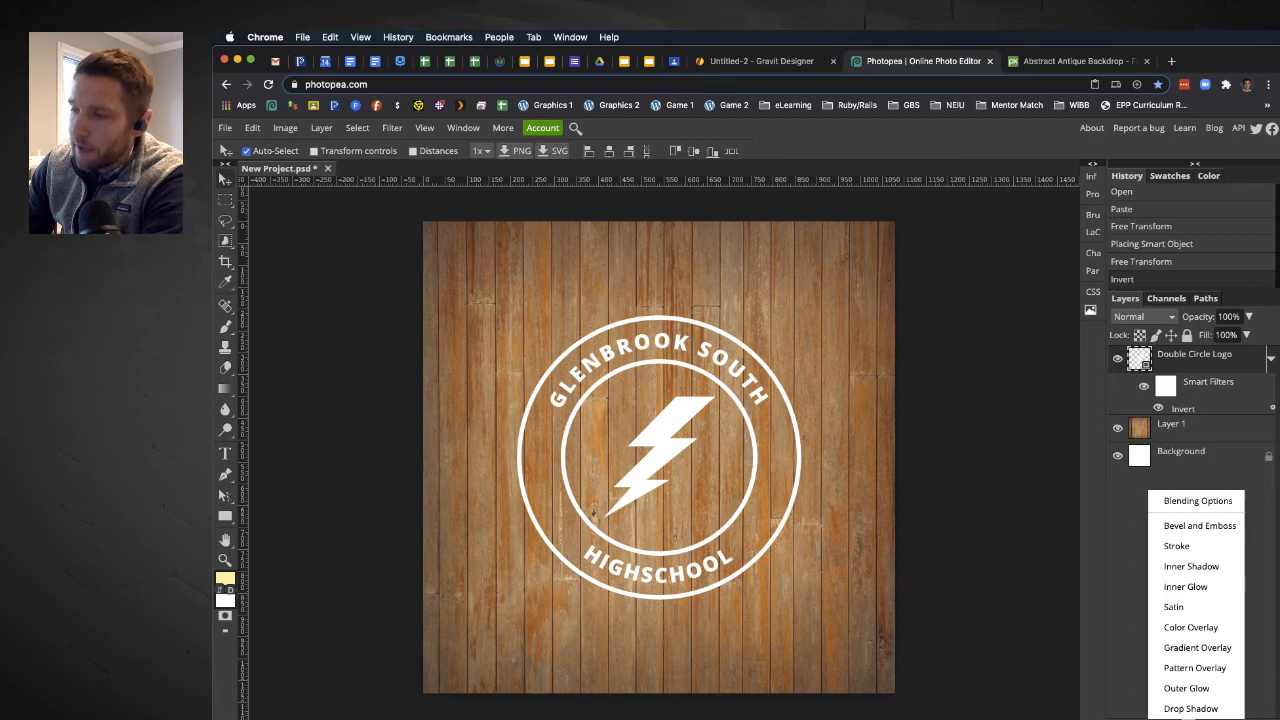
pyautogui.click(1201, 512)
pyautogui.moveTo(549, 224); pyautogui.dragTo(1043, 203)
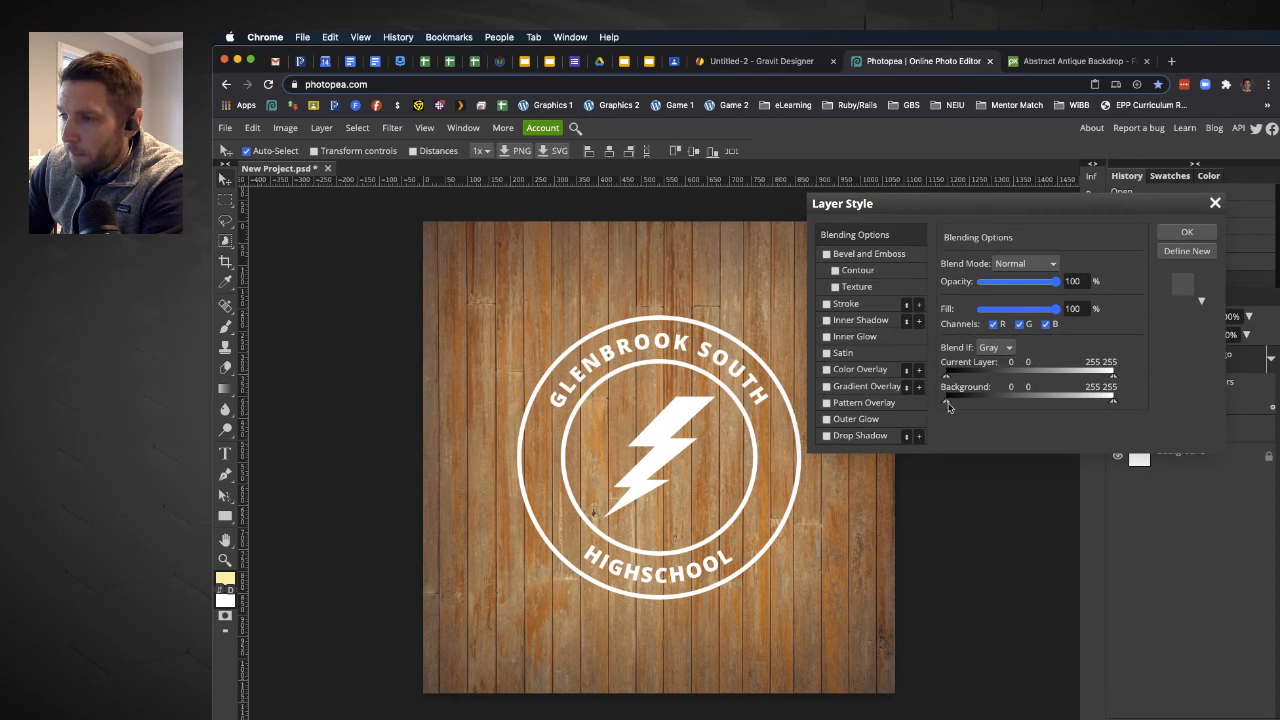
pyautogui.moveTo(949, 407); pyautogui.dragTo(1013, 400)
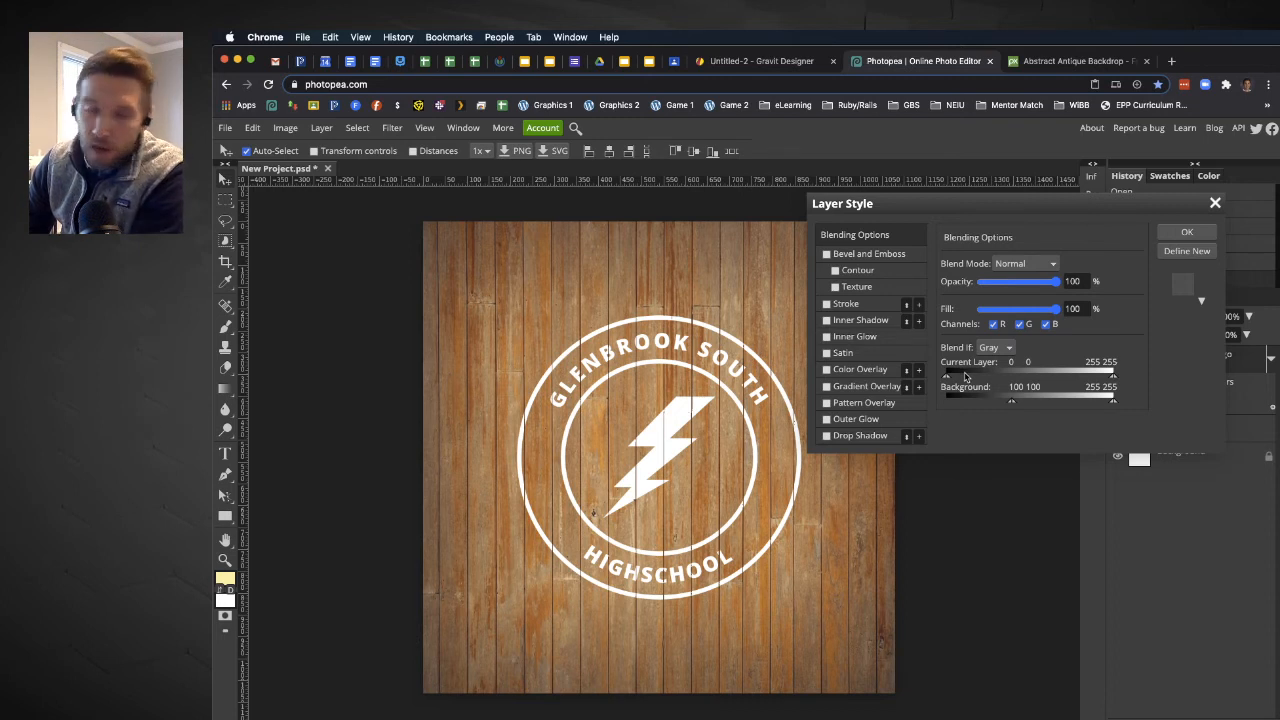
pyautogui.moveTo(1012, 402)
pyautogui.mouseDown()
pyautogui.moveTo(1073, 404)
pyautogui.moveTo(1005, 406)
pyautogui.mouseUp()
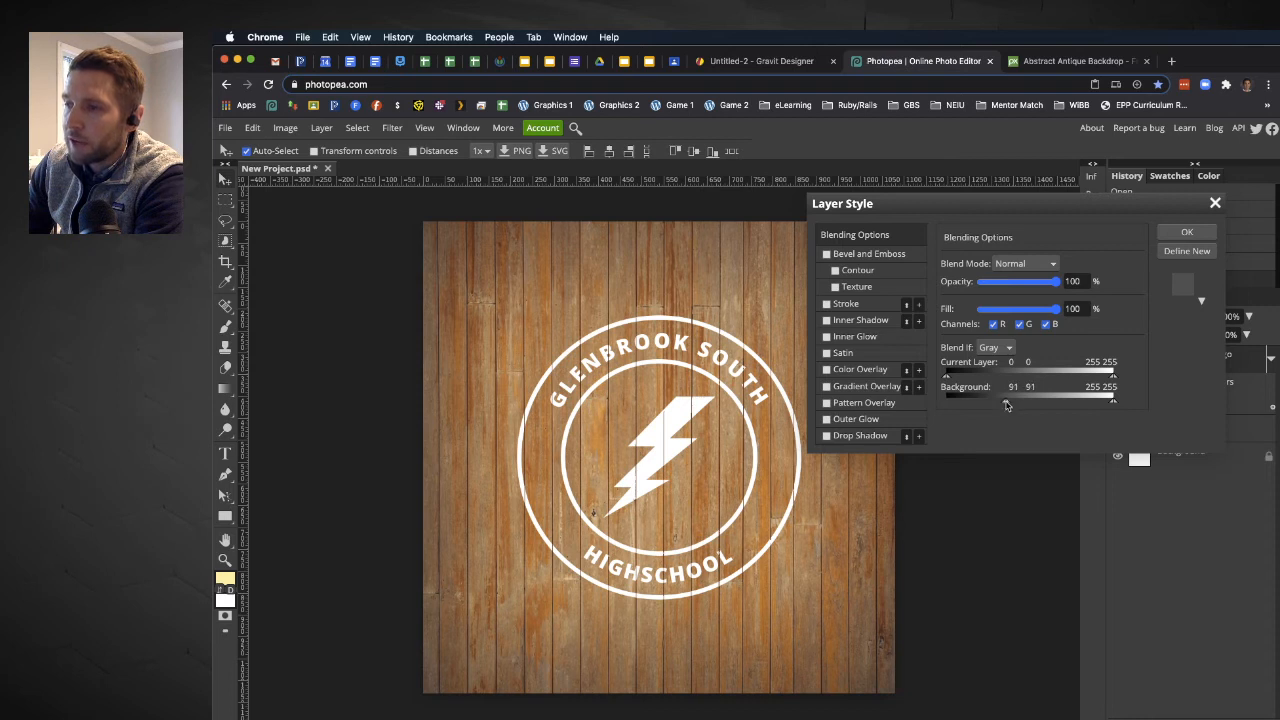
pyautogui.moveTo(1113, 402); pyautogui.dragTo(1073, 402)
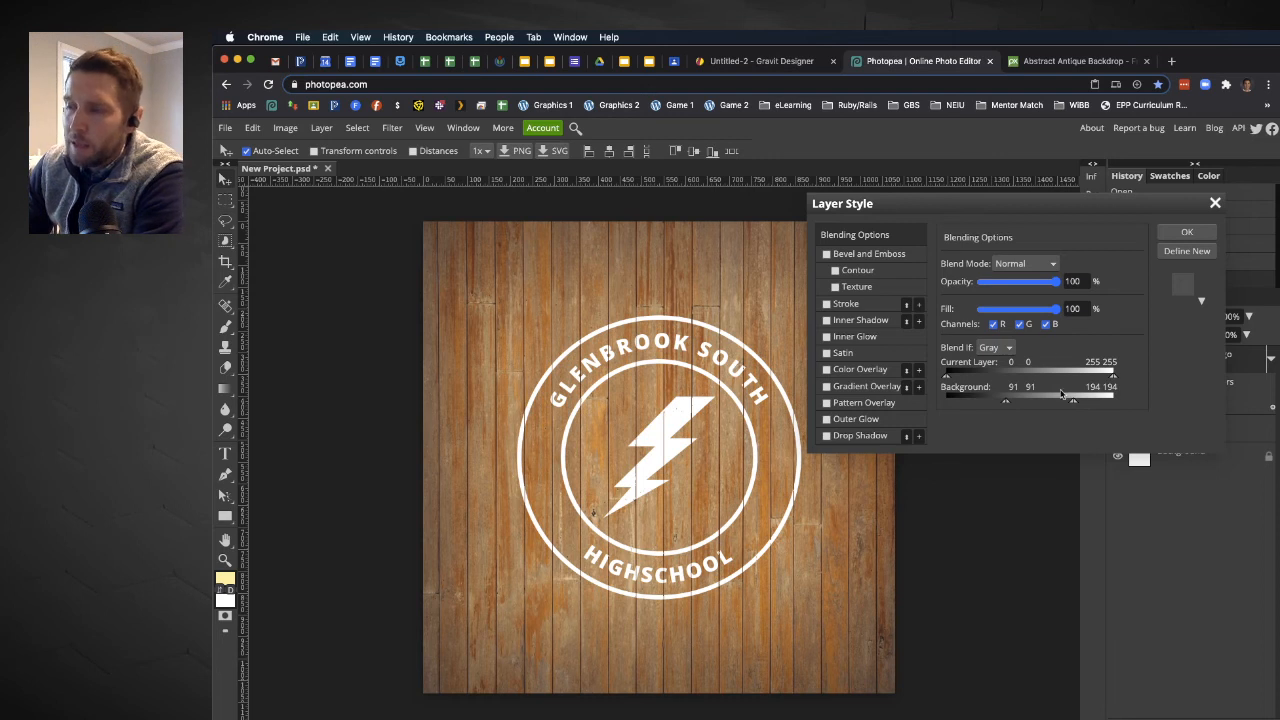
pyautogui.moveTo(1056, 282); pyautogui.dragTo(1052, 286)
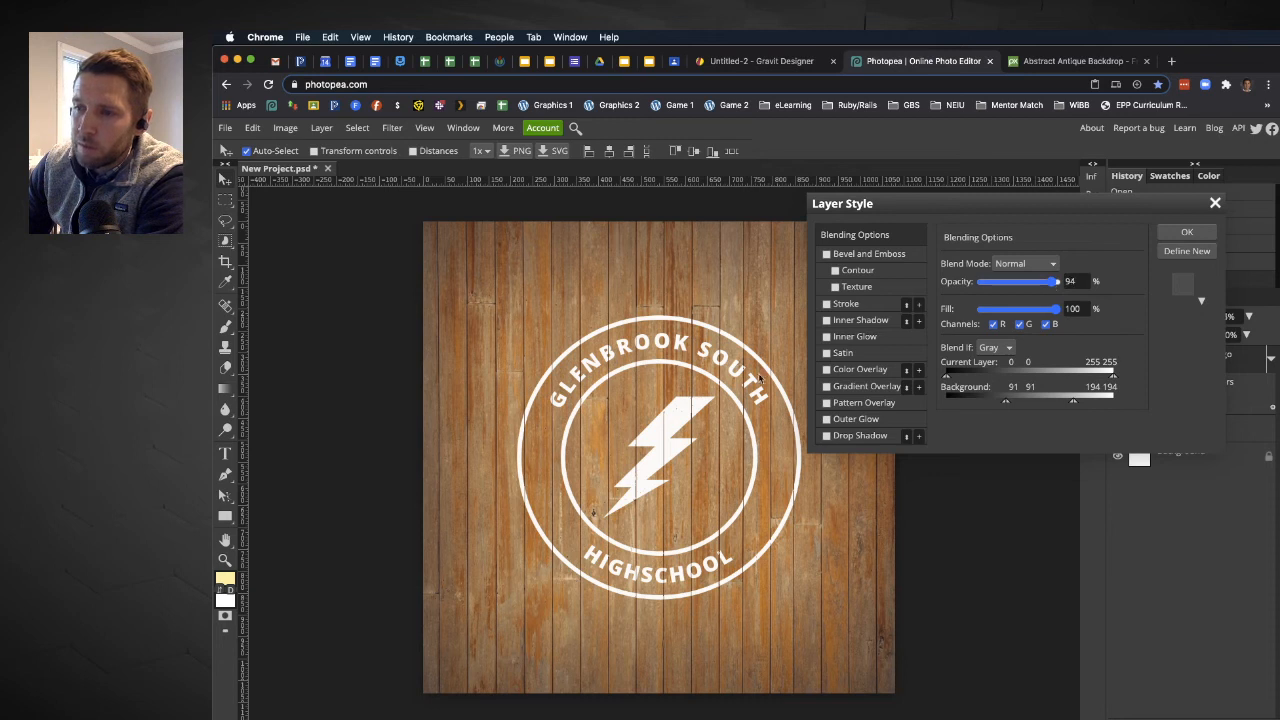
pyautogui.click(1186, 233)
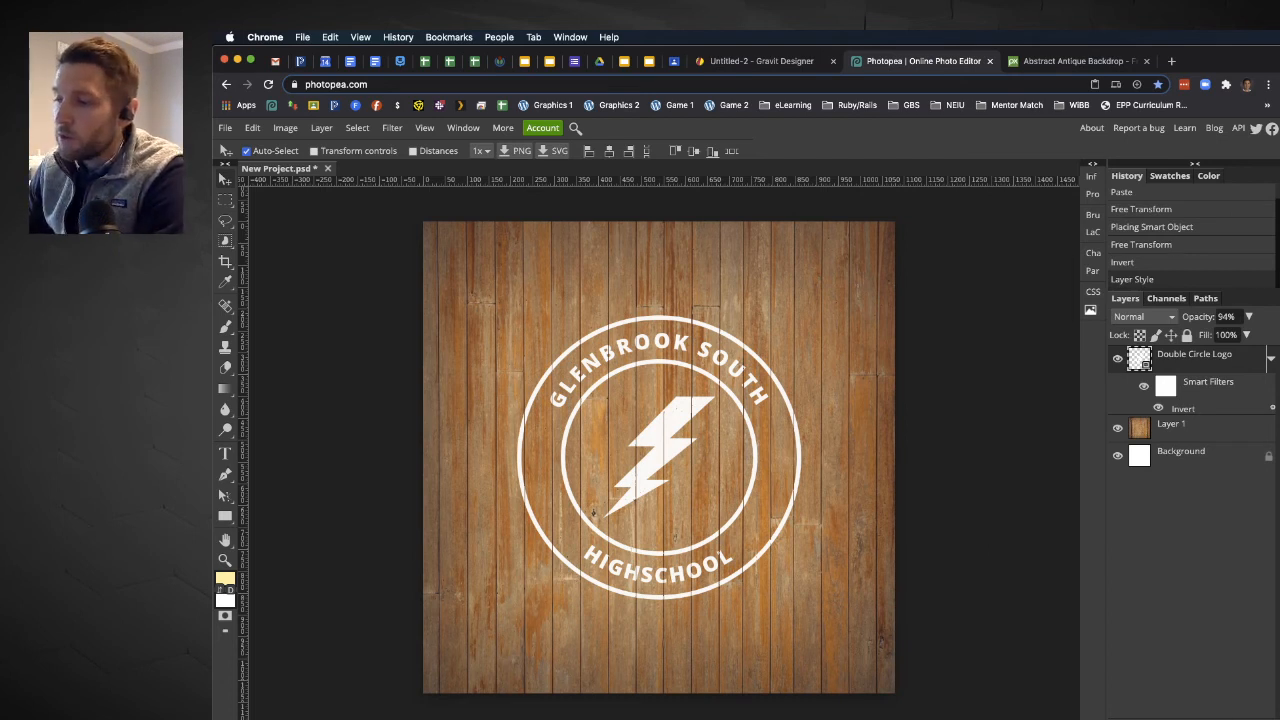
# Add a new layer above the logo and fill it with pale yellow fff6b0 using the Paint Bucket.
pyautogui.click(1252, 718)
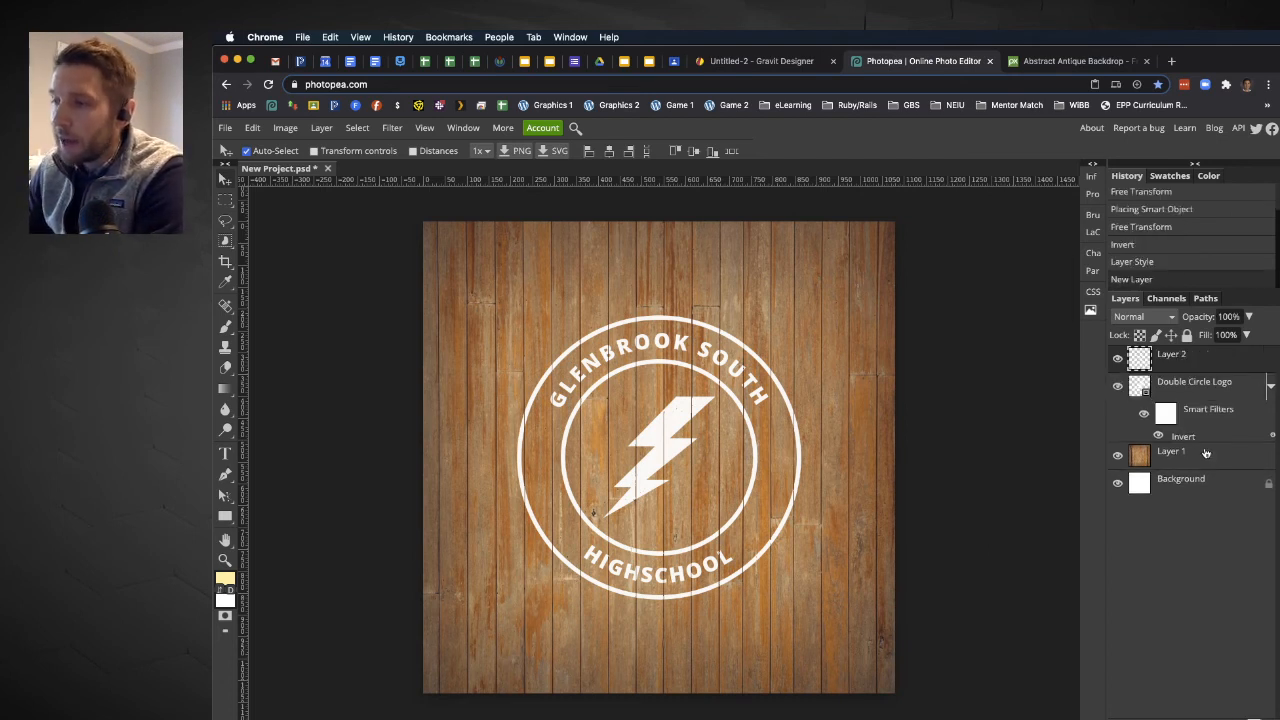
pyautogui.click(226, 580)
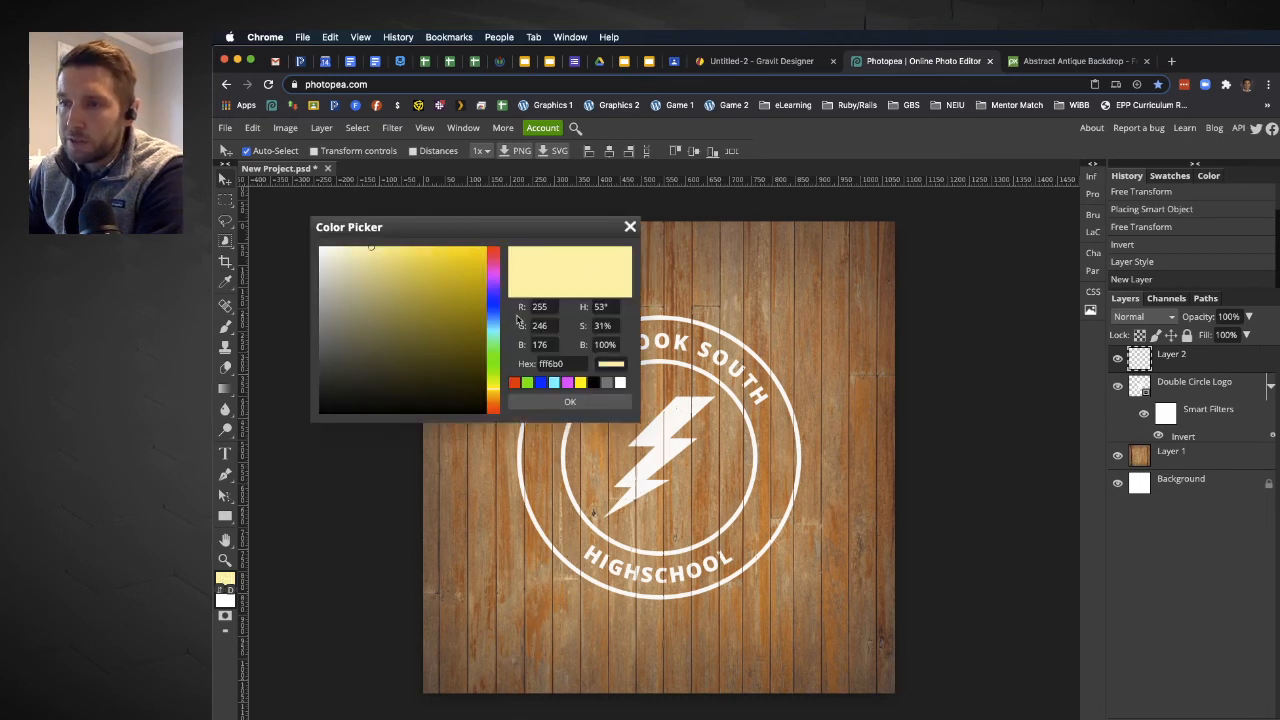
pyautogui.click(572, 402)
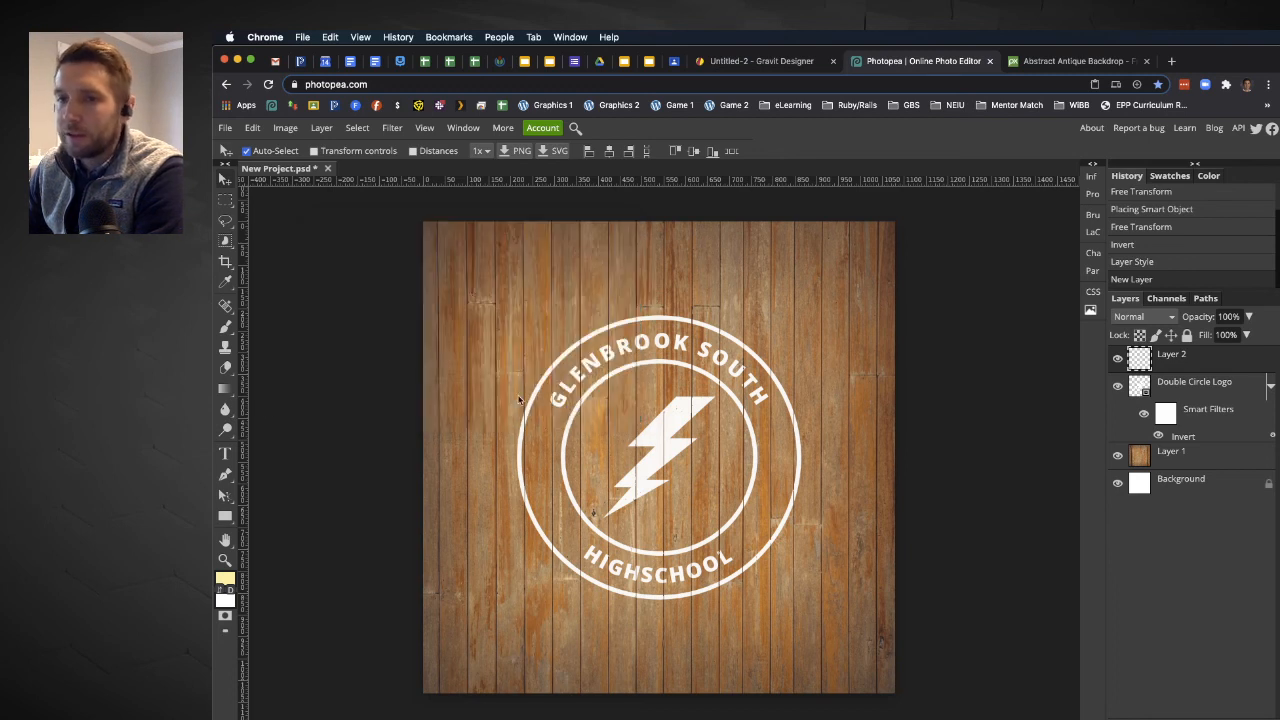
pyautogui.rightClick(227, 392)
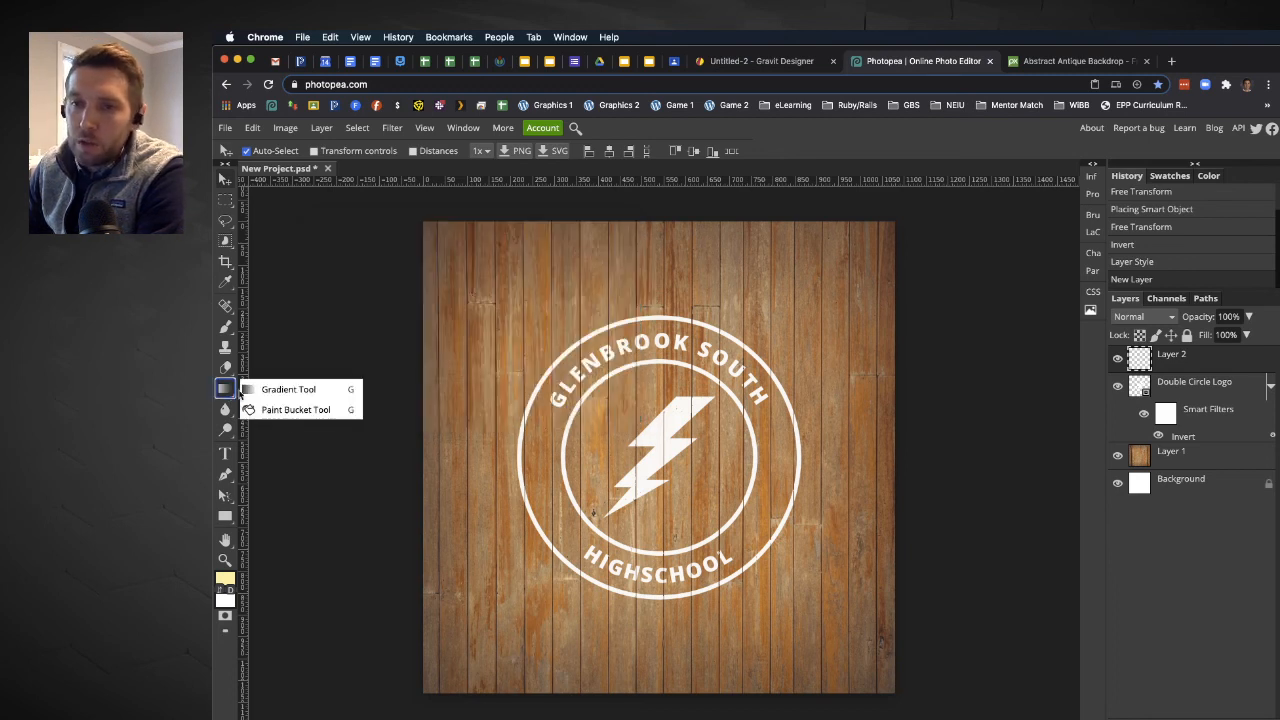
pyautogui.click(292, 411)
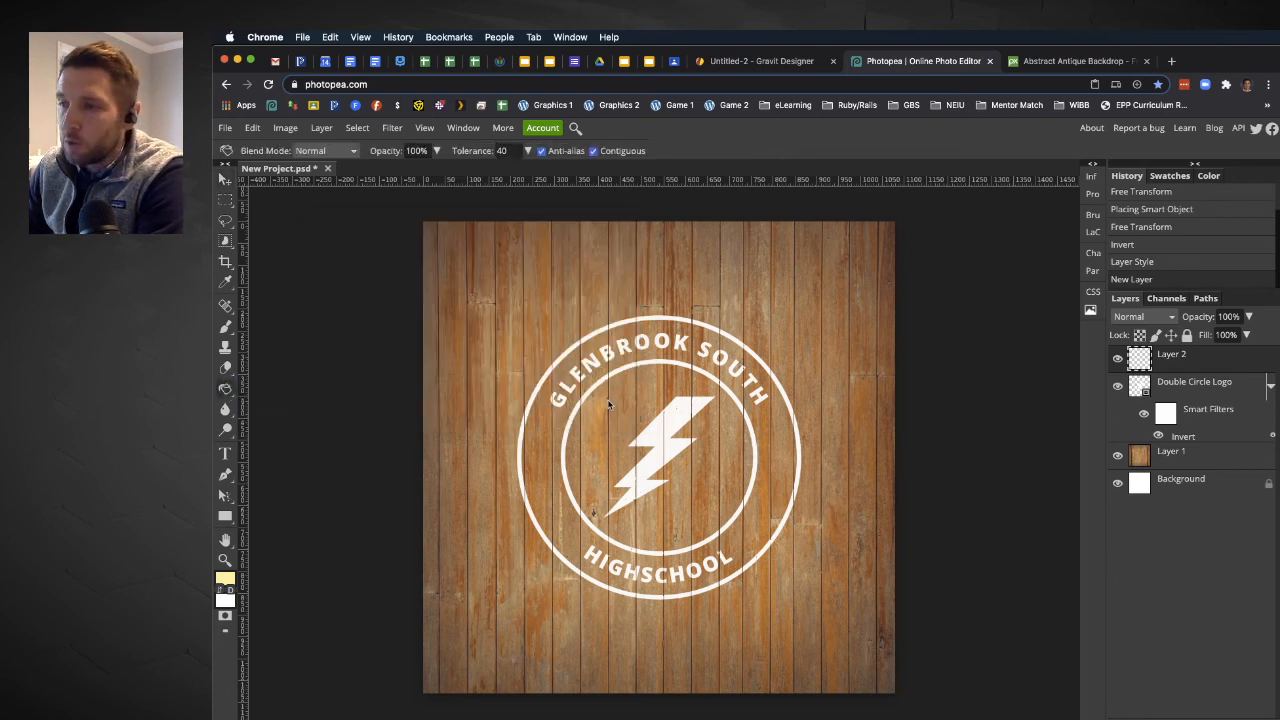
pyautogui.click(666, 430)
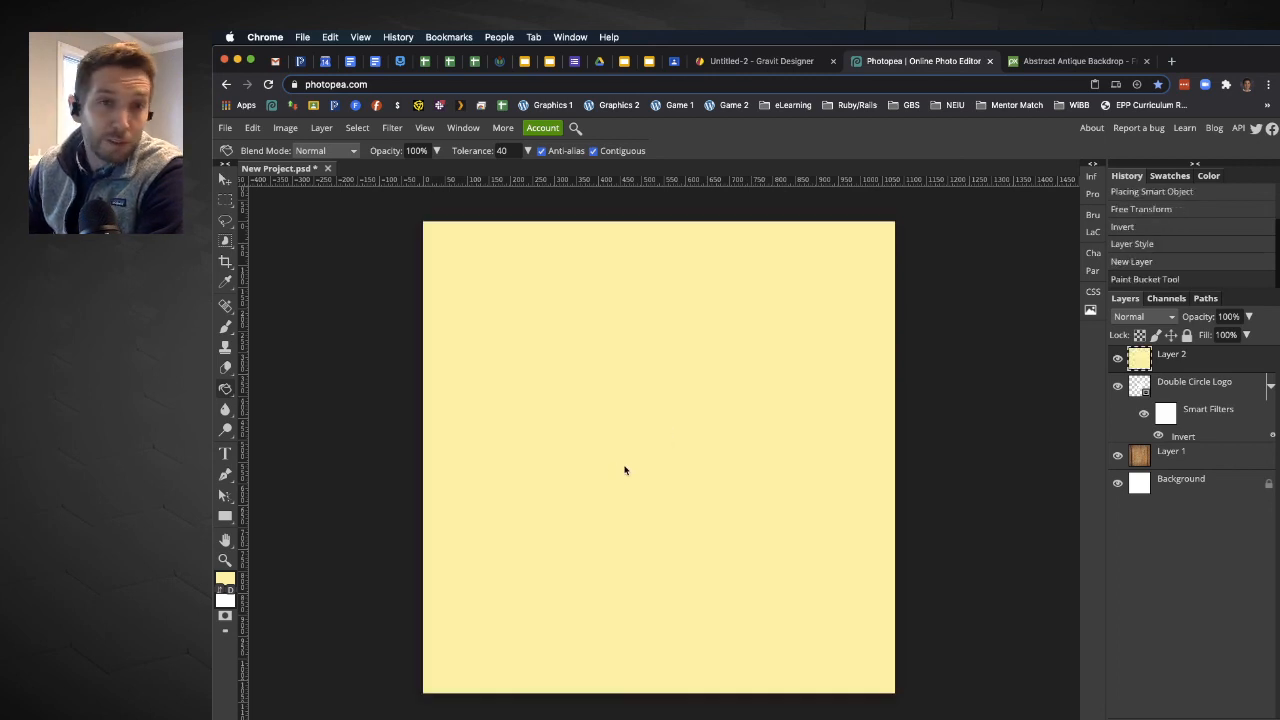
# Clip the yellow layer to the logo with a clipping mask and set its opacity to 77%.
pyautogui.rightClick(1162, 367)
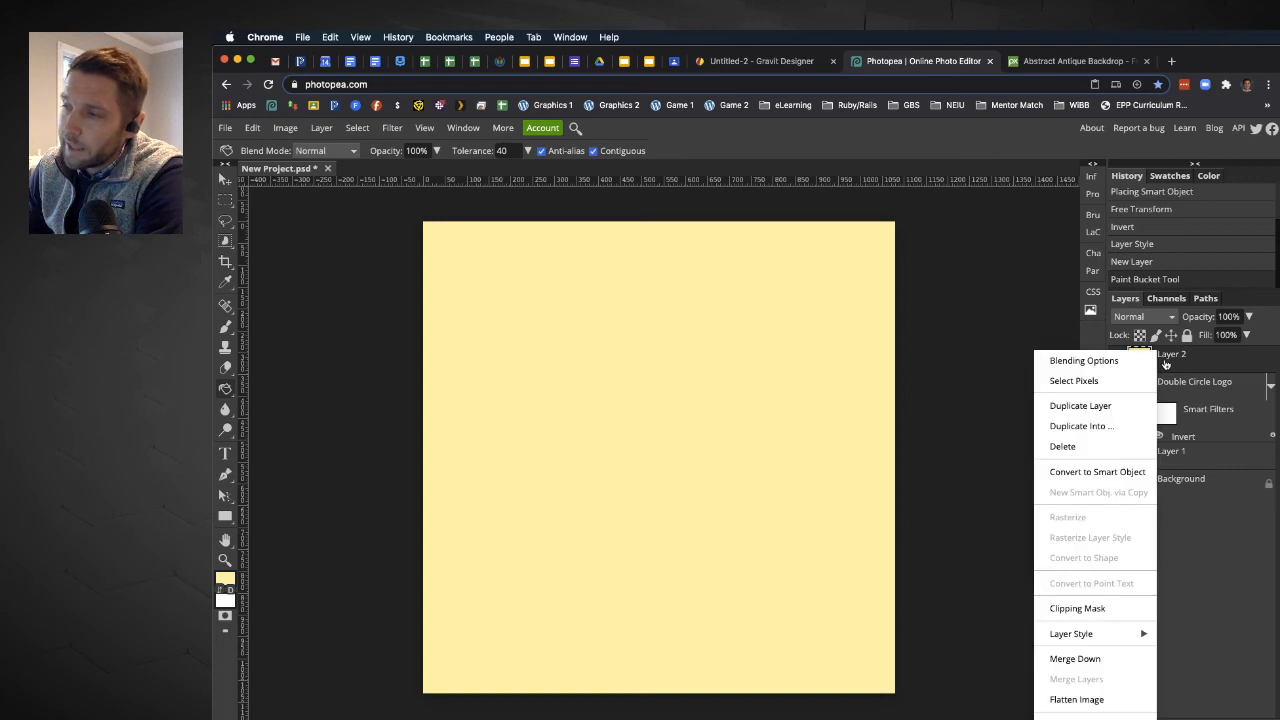
pyautogui.click(1076, 609)
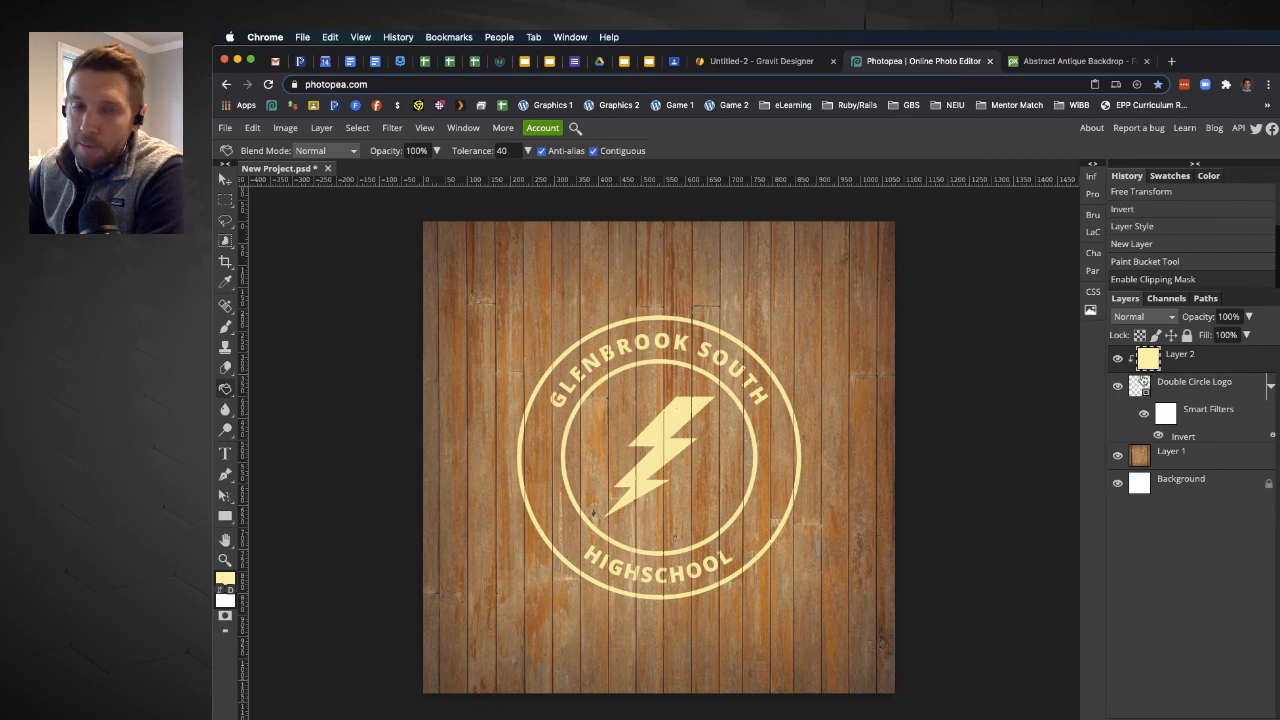
pyautogui.click(1248, 316)
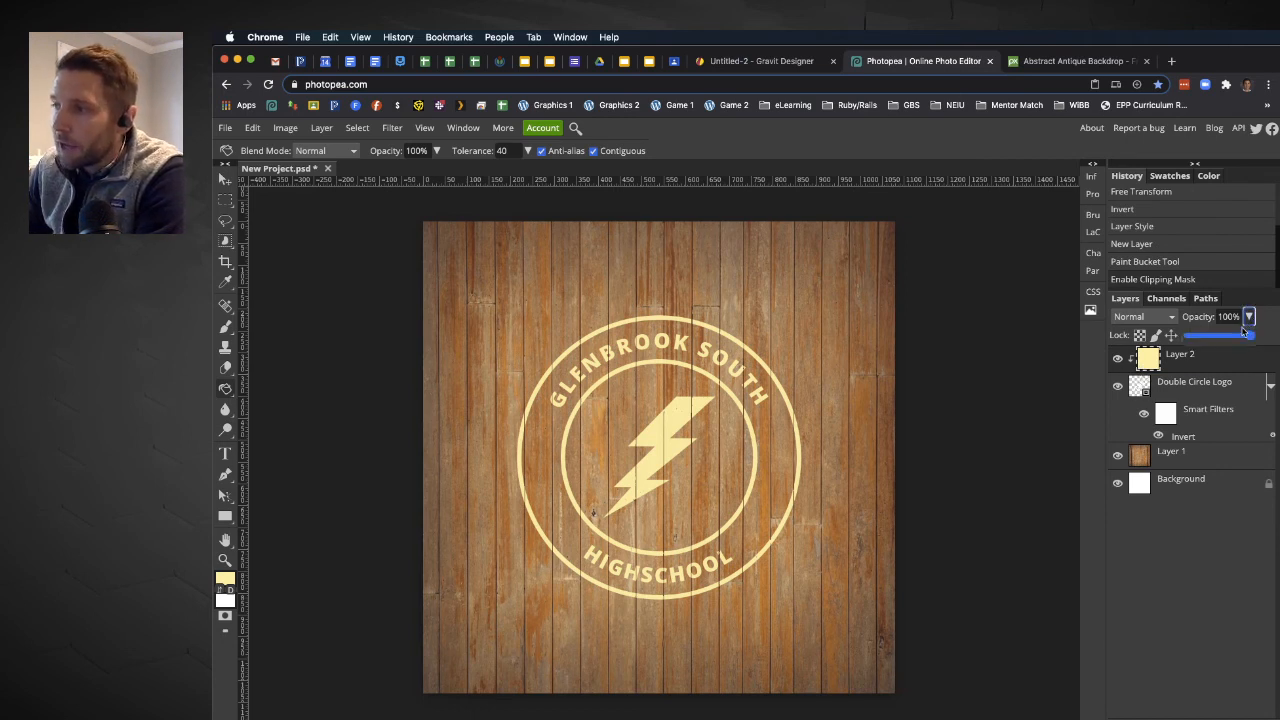
pyautogui.moveTo(1252, 336)
pyautogui.mouseDown()
pyautogui.moveTo(1213, 342)
pyautogui.moveTo(1252, 338)
pyautogui.moveTo(1220, 350)
pyautogui.moveTo(1252, 338)
pyautogui.moveTo(1236, 341)
pyautogui.mouseUp()
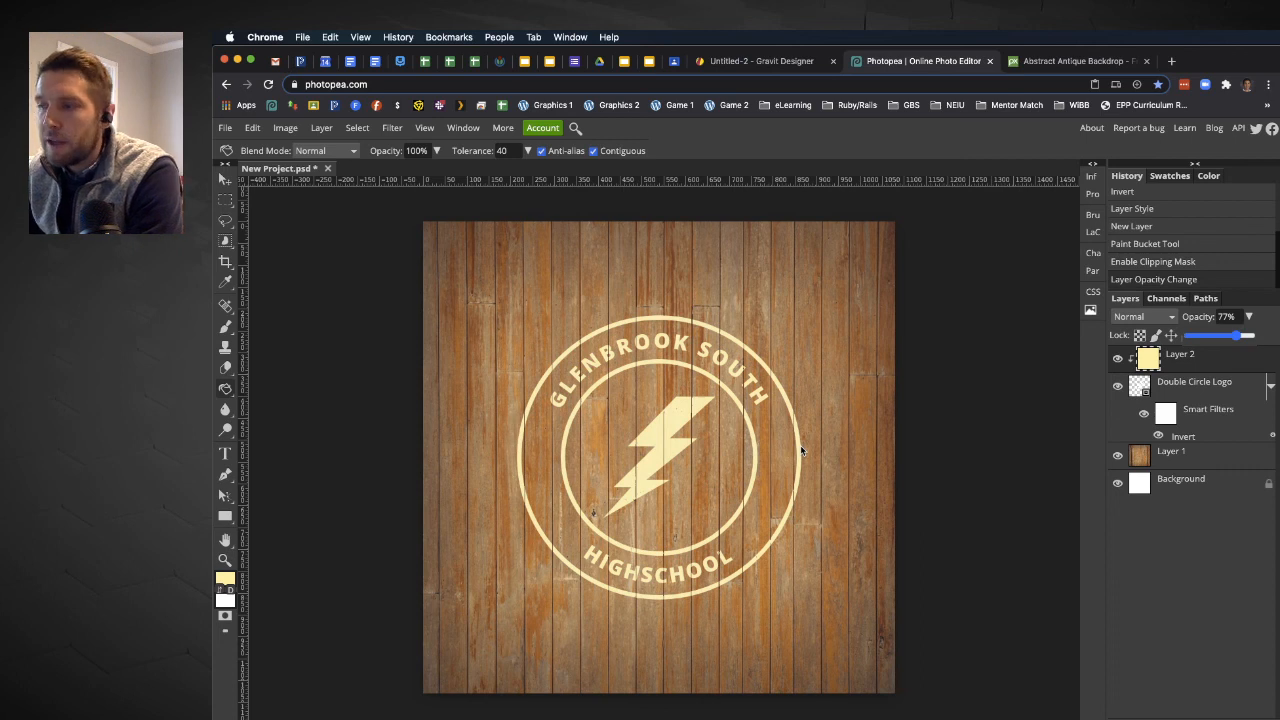
# Dismiss the layer effects list and select the Double Circle Logo layer.
pyautogui.click(1154, 717)
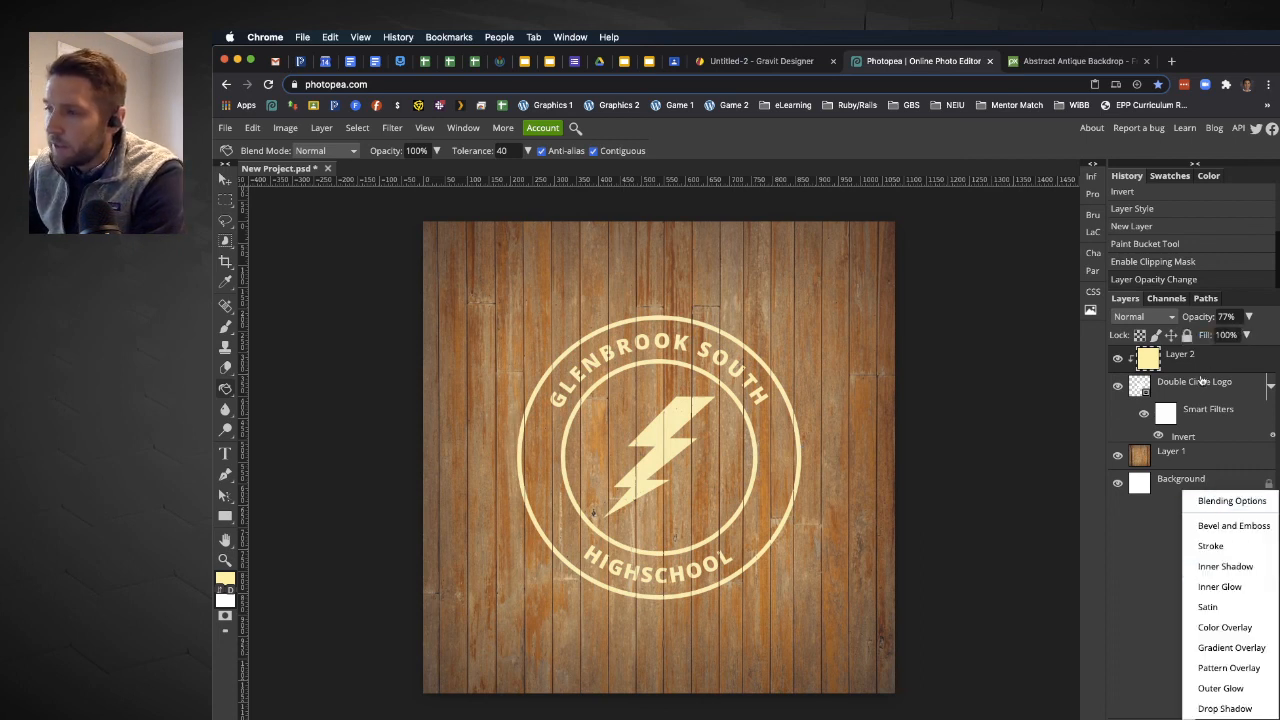
pyautogui.click(1196, 386)
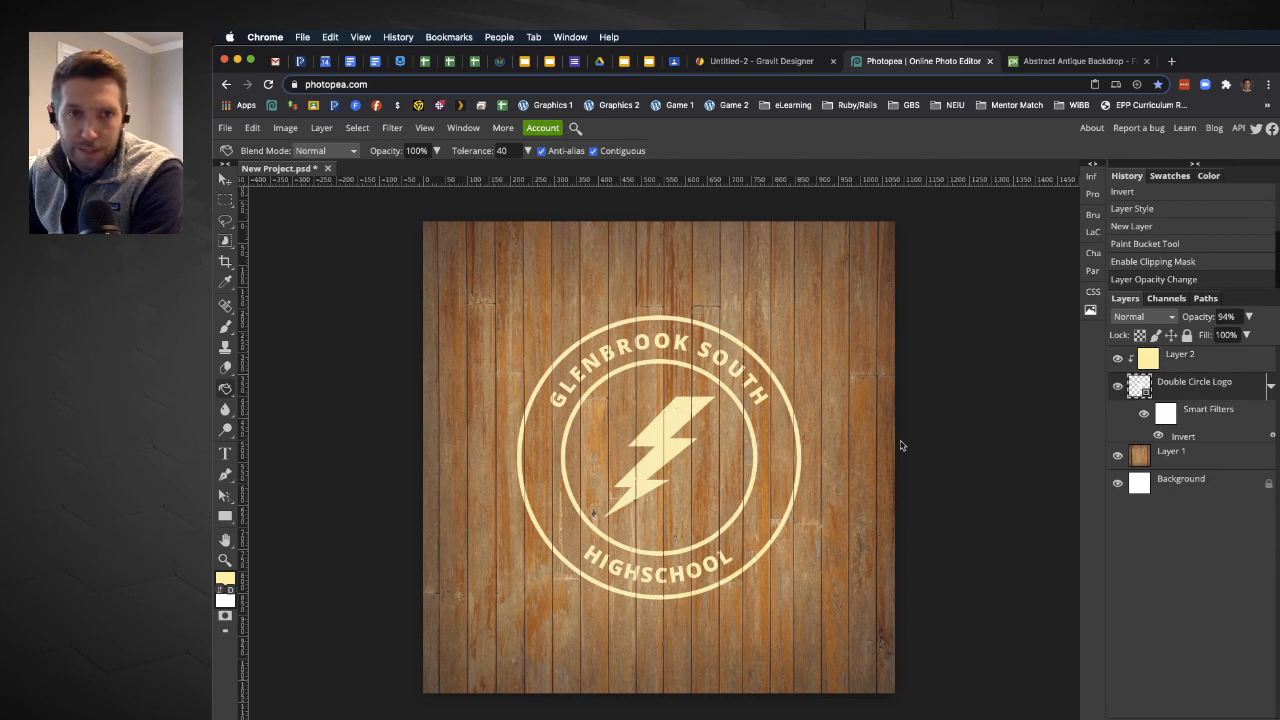